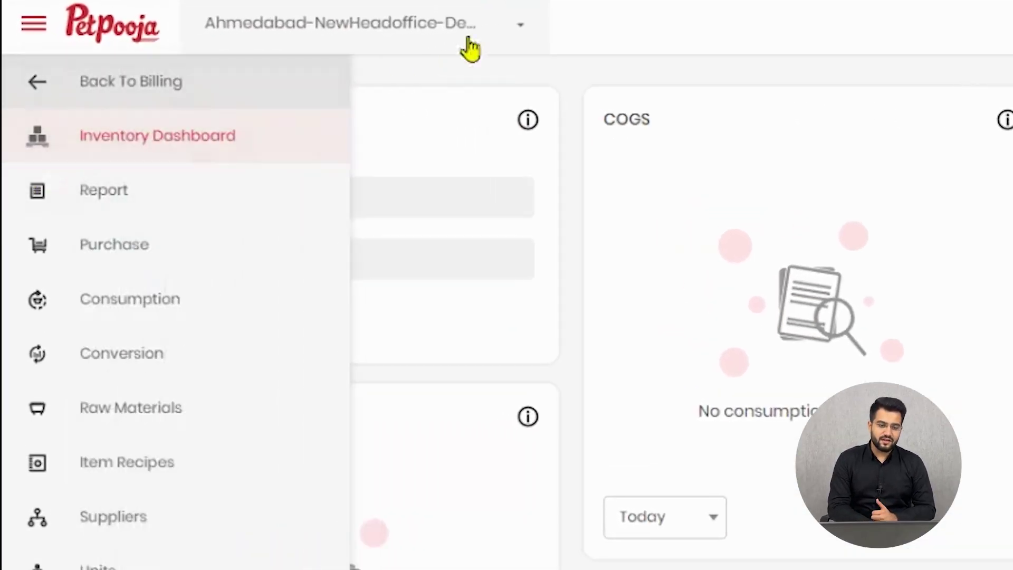
# Set both the Key Statistics and COGS widgets to Last Month
pyautogui.moveTo(30, 135)
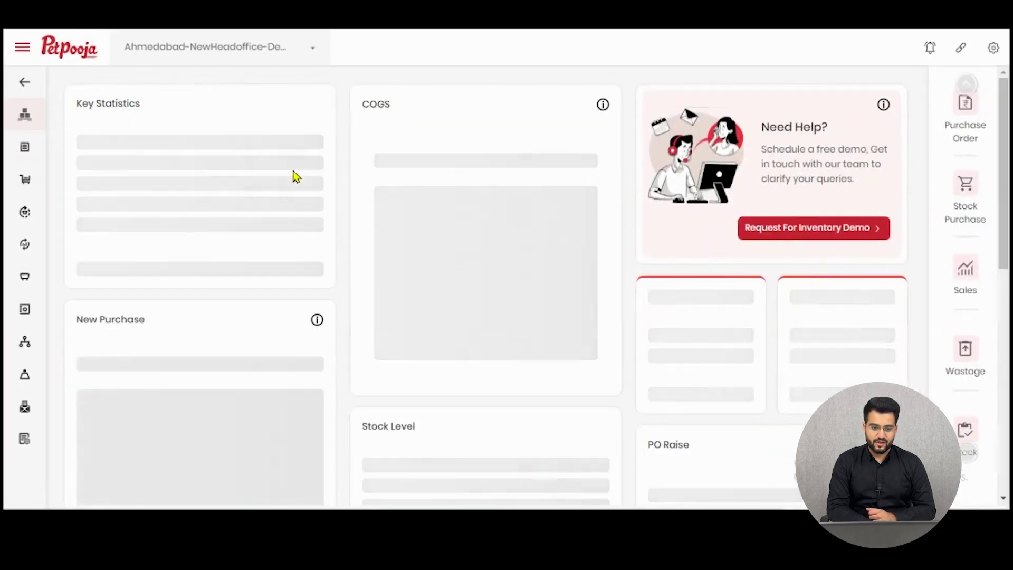
pyautogui.scroll(-10, 597, 396)
pyautogui.scroll(10, 599, 338)
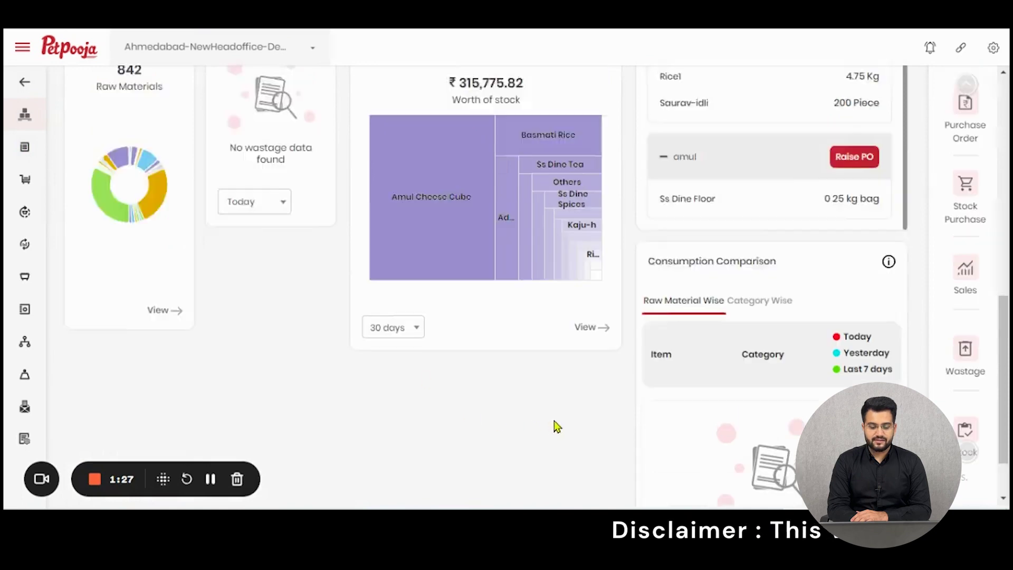
pyautogui.click(132, 231)
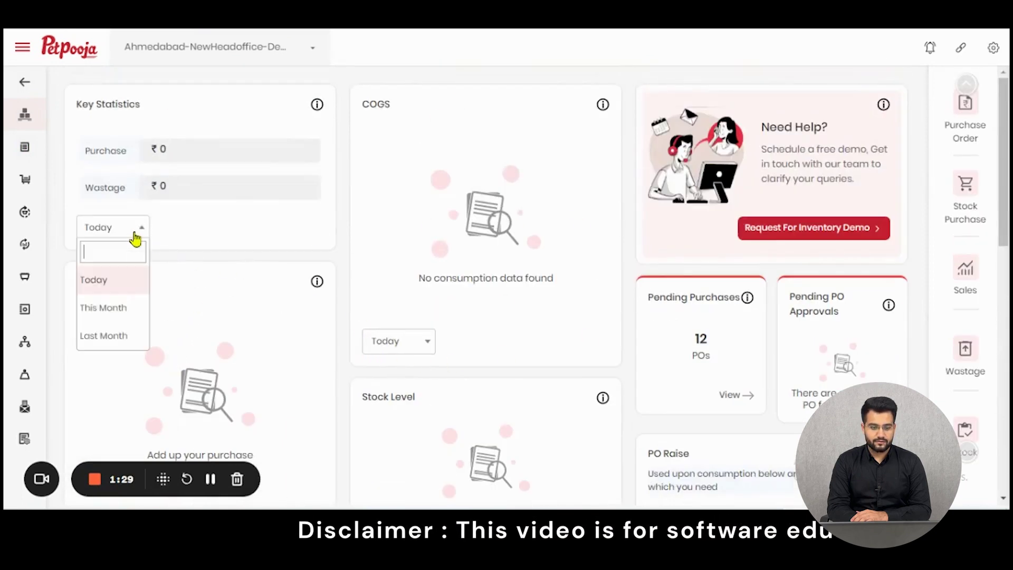
pyautogui.click(122, 311)
pyautogui.click(414, 344)
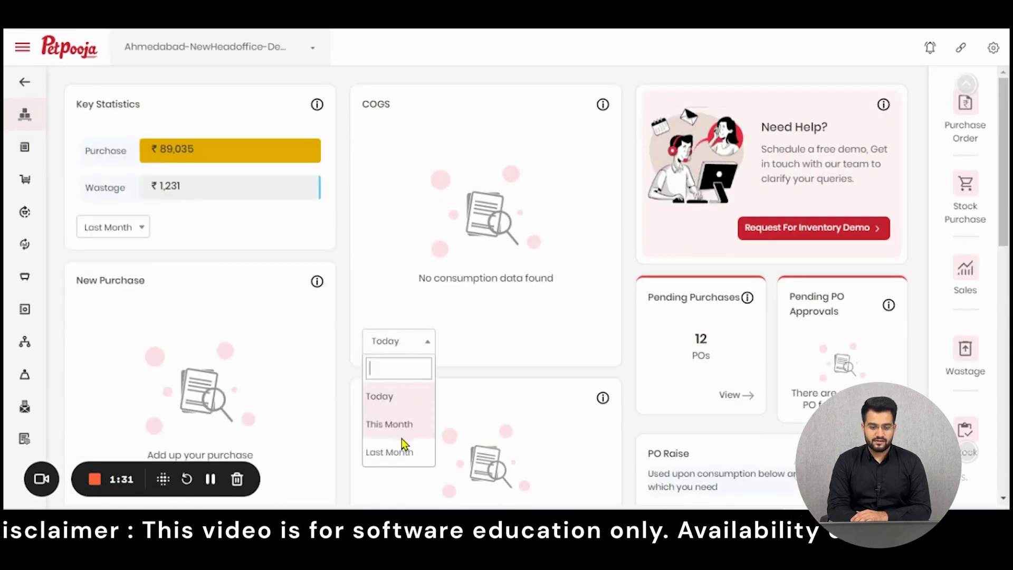
pyautogui.click(402, 446)
# Set the Stock Level and New Purchase widgets to the last 15 days
pyautogui.scroll(-4, 584, 381)
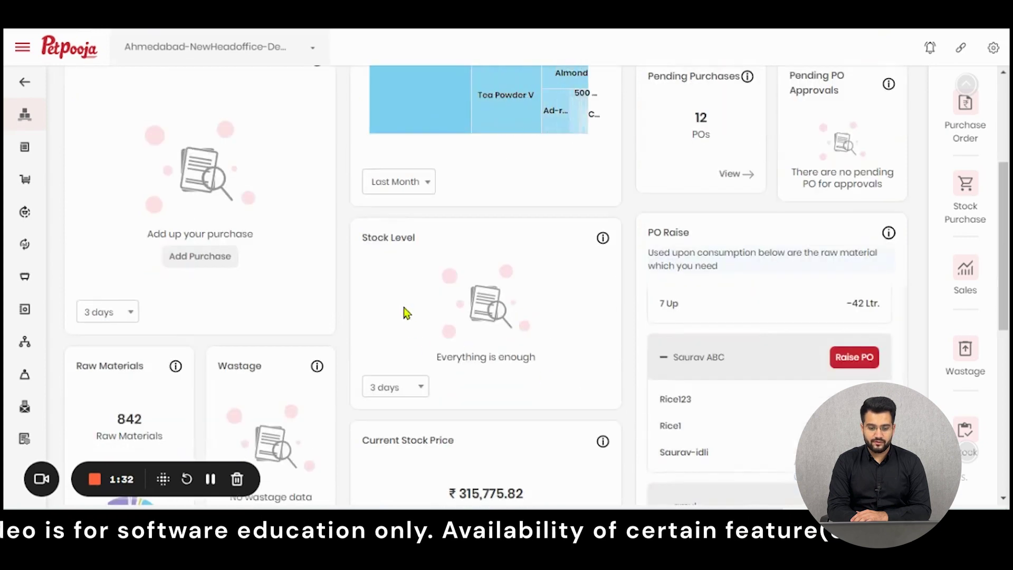
pyautogui.click(399, 386)
pyautogui.click(384, 360)
pyautogui.click(100, 312)
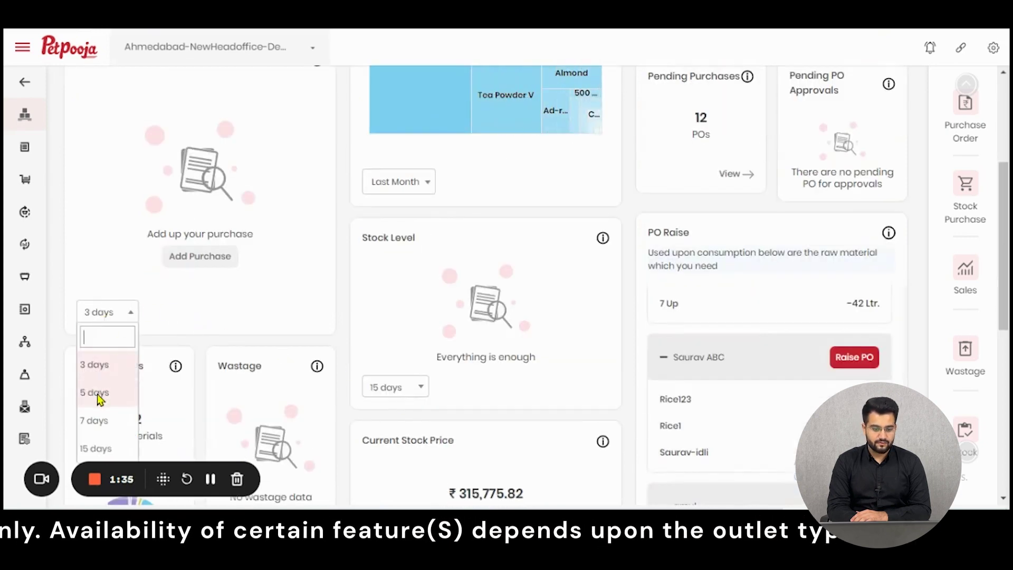
pyautogui.click(96, 448)
pyautogui.scroll(-6, 588, 380)
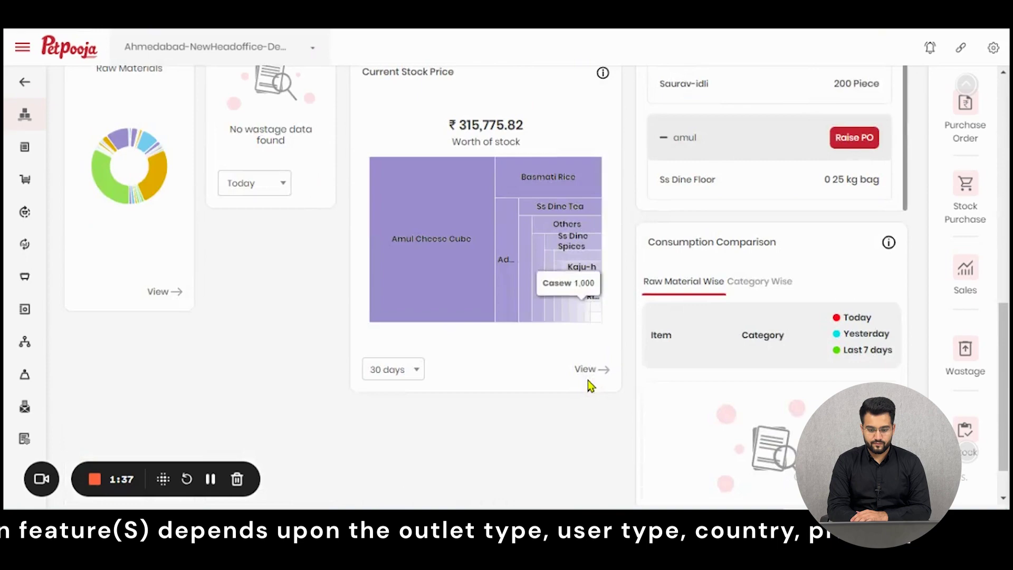
pyautogui.scroll(6, 411, 316)
pyautogui.scroll(-5, 459, 337)
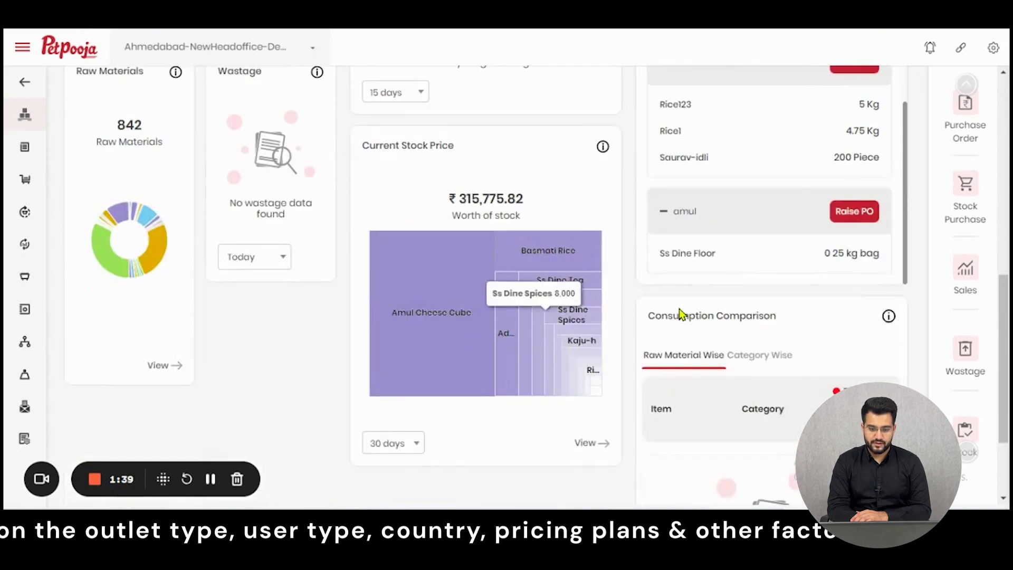
pyautogui.scroll(9, 679, 314)
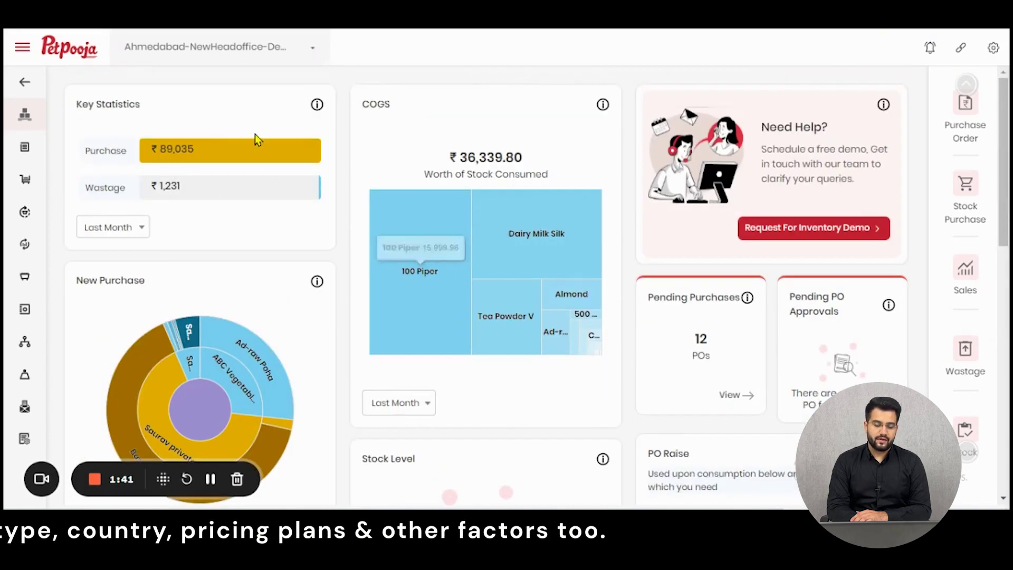
pyautogui.moveTo(319, 107)
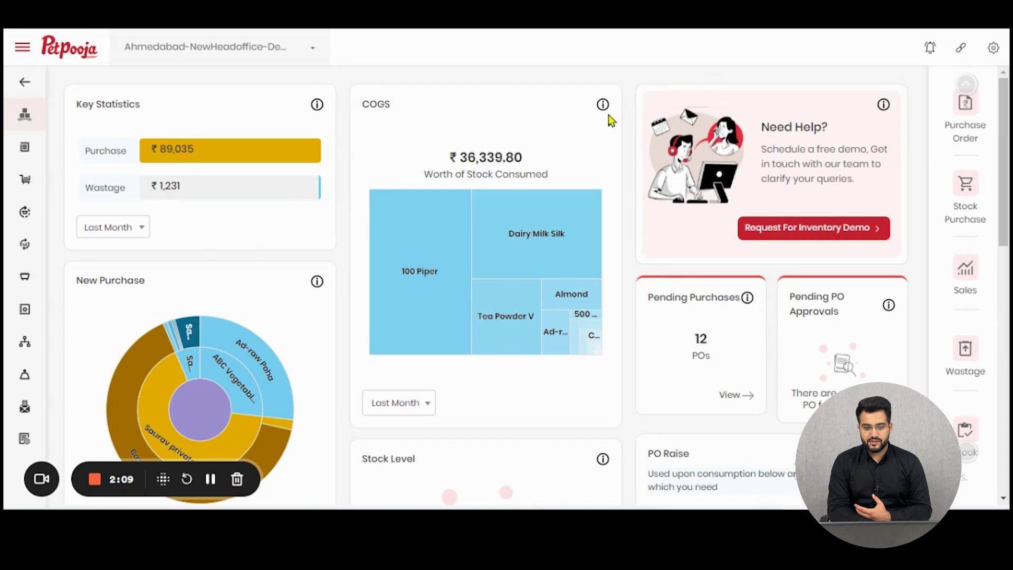
pyautogui.moveTo(604, 105)
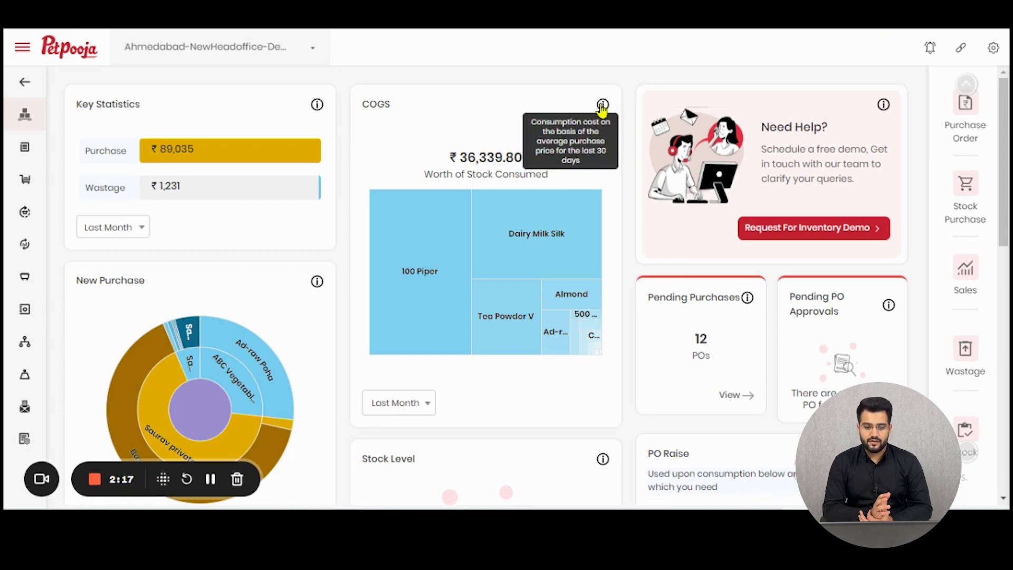
pyautogui.moveTo(434, 241)
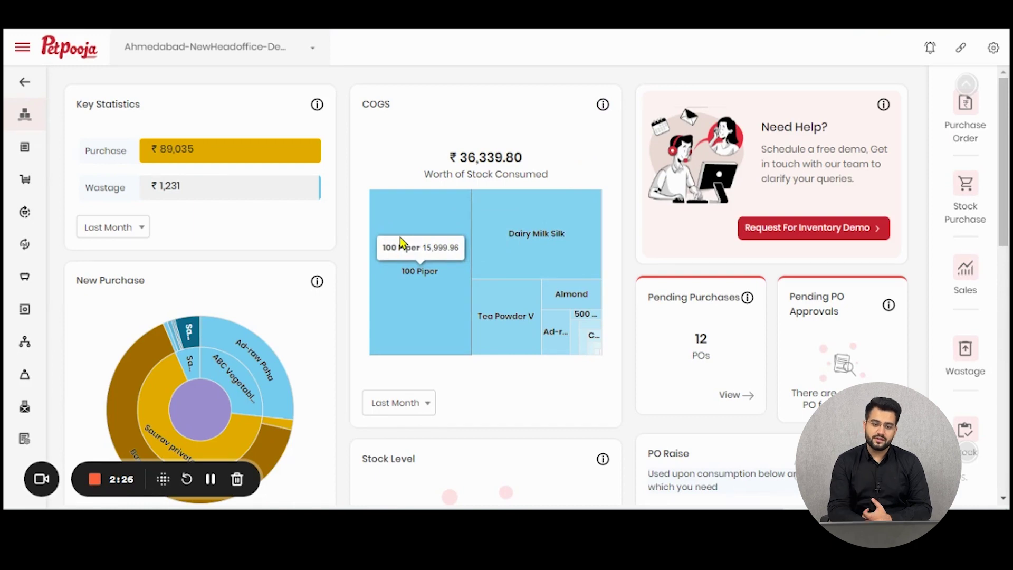
pyautogui.moveTo(448, 157); pyautogui.dragTo(543, 167)
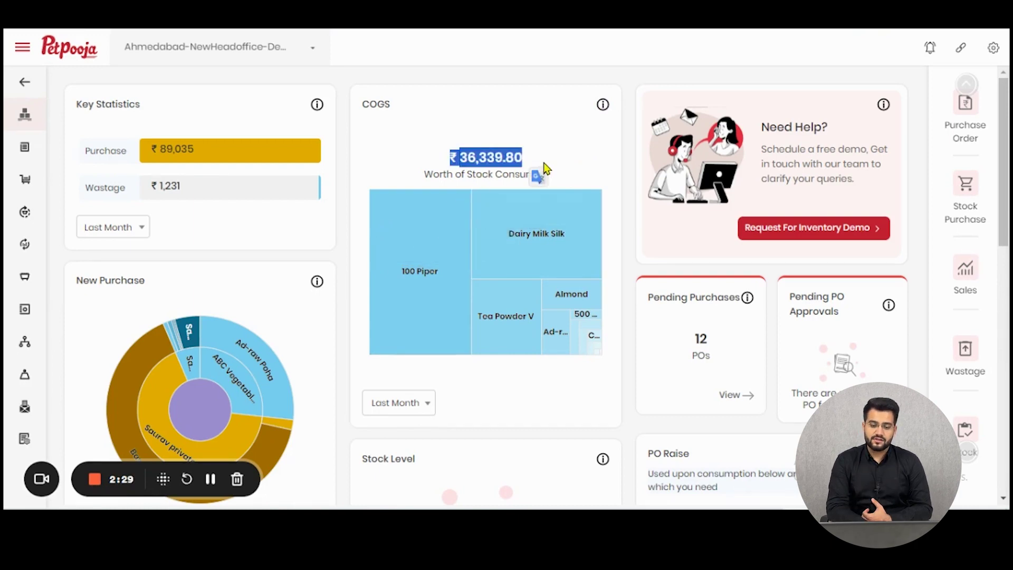
pyautogui.moveTo(458, 157); pyautogui.dragTo(544, 167)
pyautogui.click(545, 168)
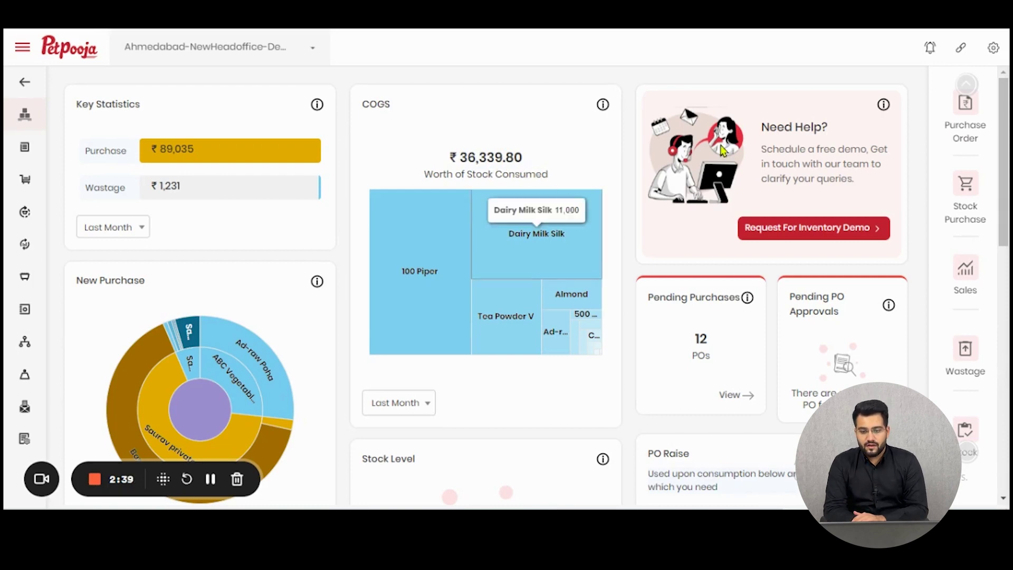
pyautogui.moveTo(888, 119)
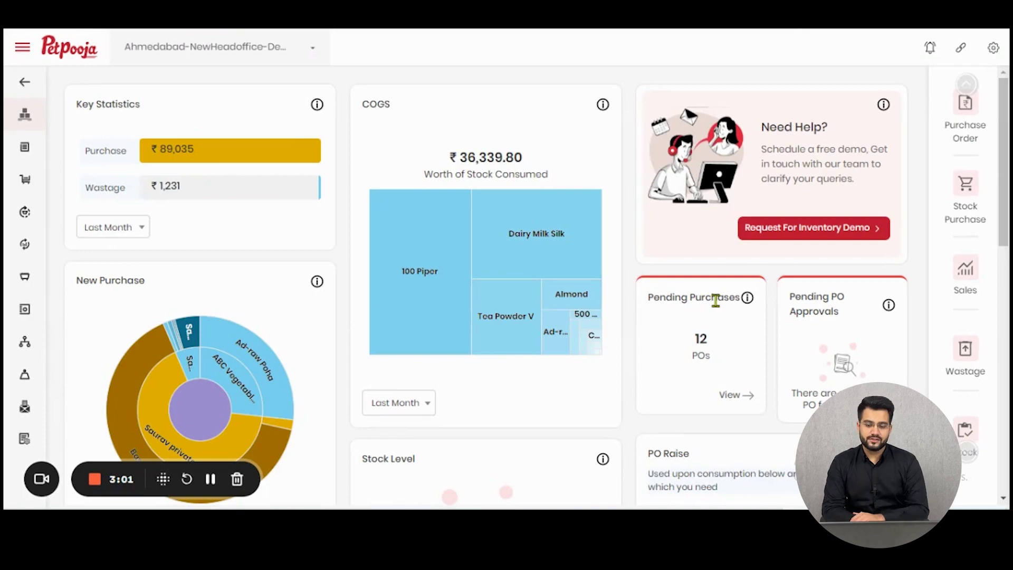
pyautogui.scroll(-4, 782, 378)
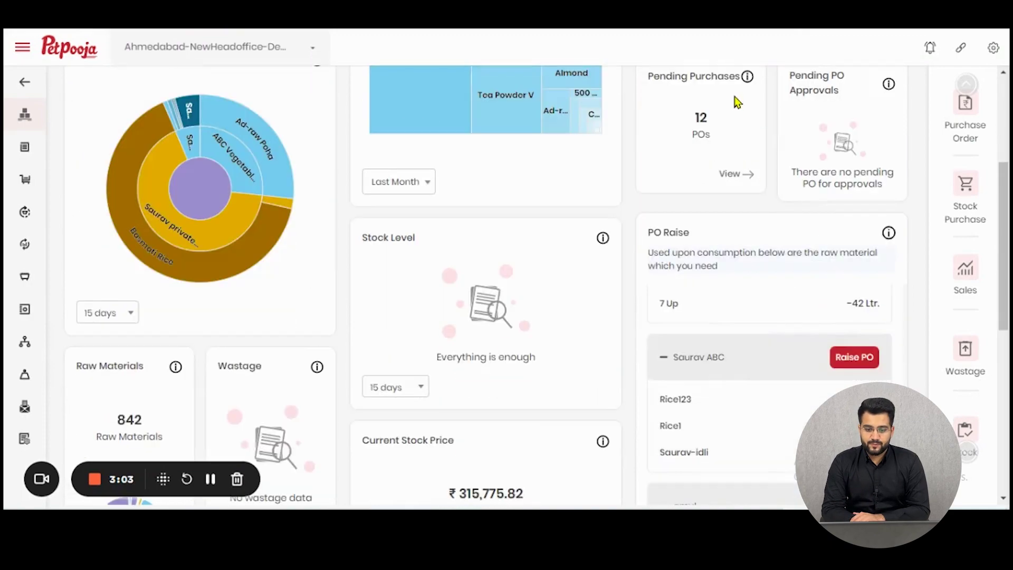
pyautogui.scroll(4, 737, 105)
pyautogui.moveTo(750, 289)
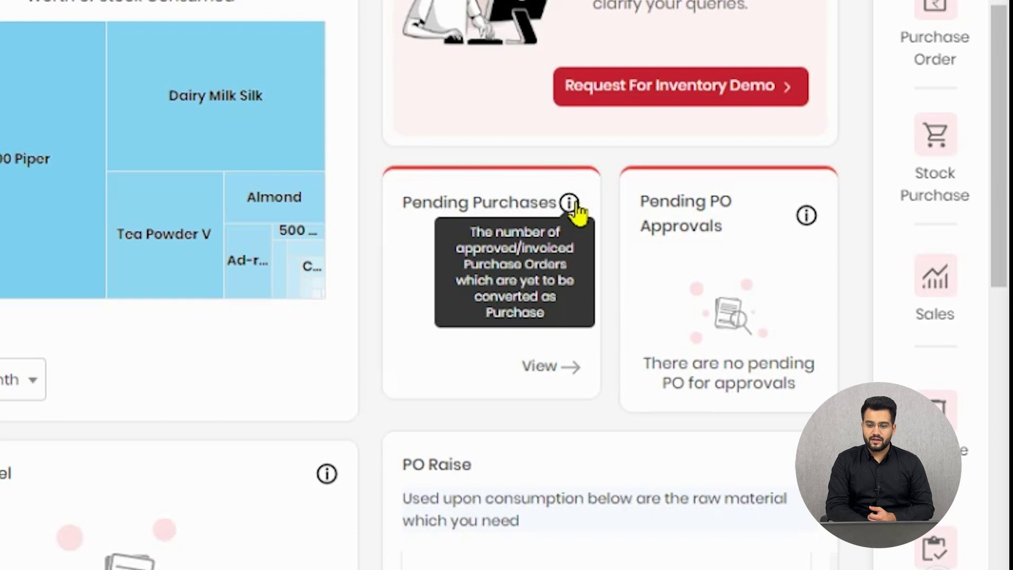
pyautogui.moveTo(808, 221)
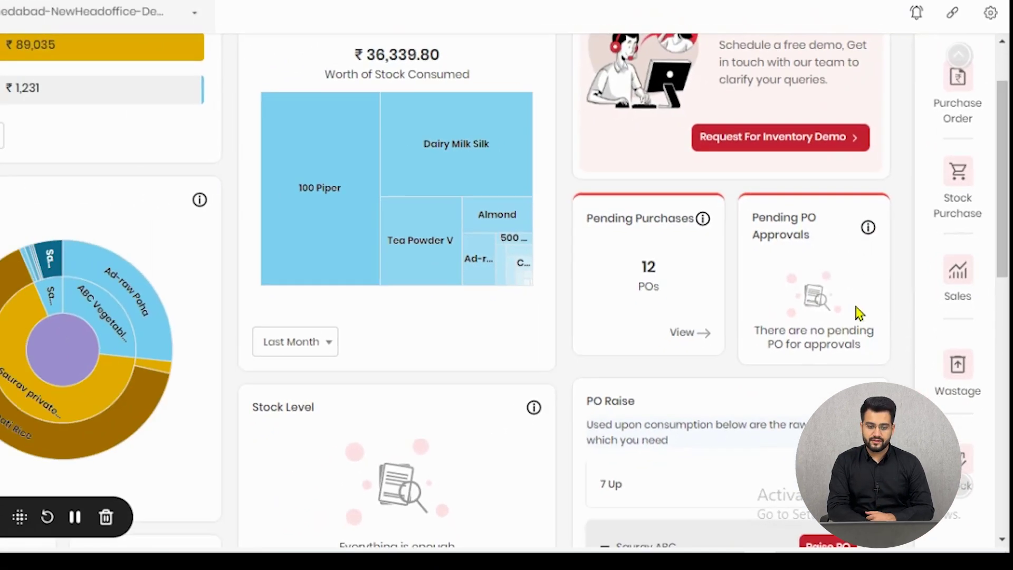
pyautogui.scroll(-3, 878, 304)
pyautogui.scroll(2, 477, 262)
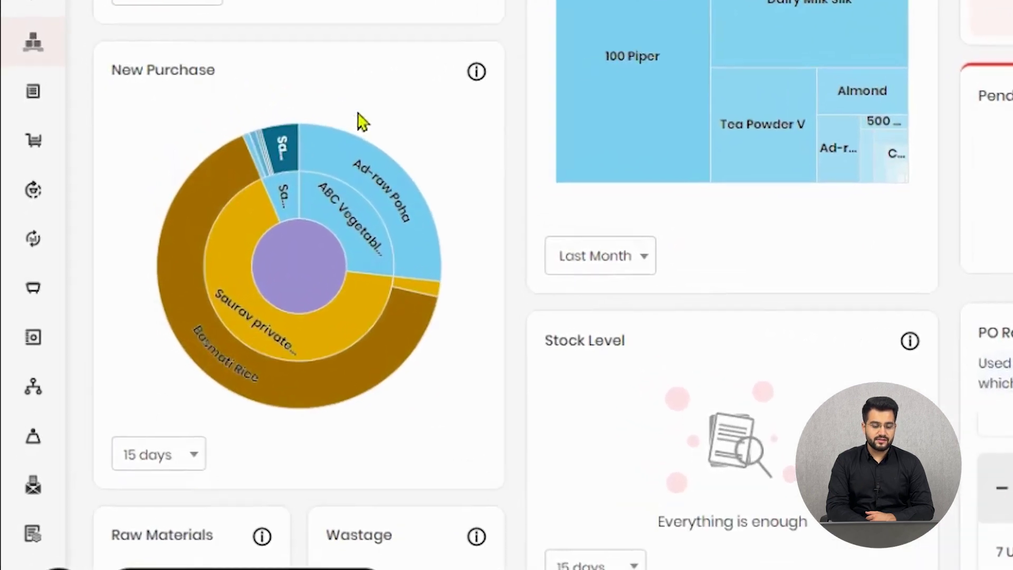
pyautogui.moveTo(526, 61)
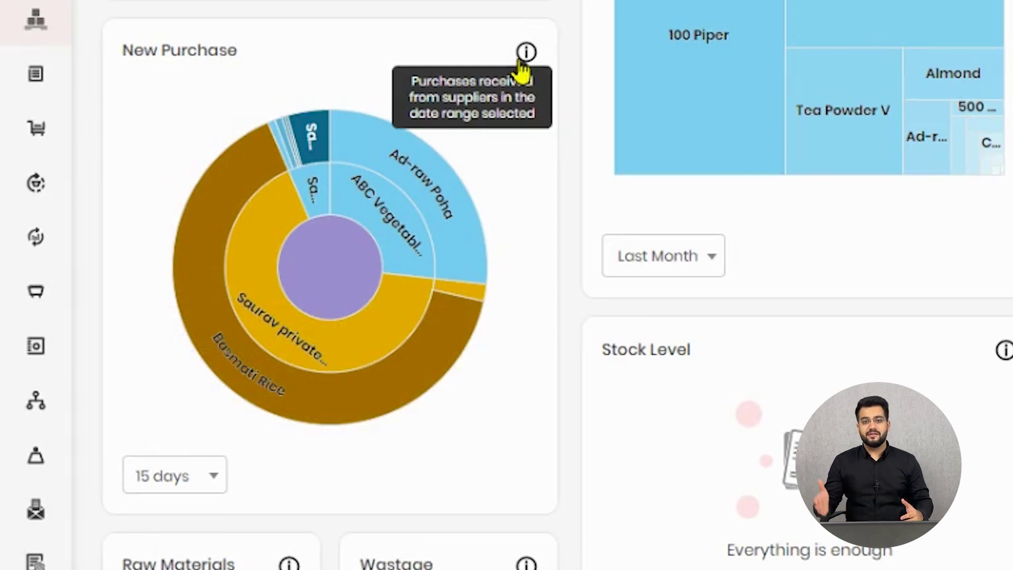
pyautogui.moveTo(437, 174)
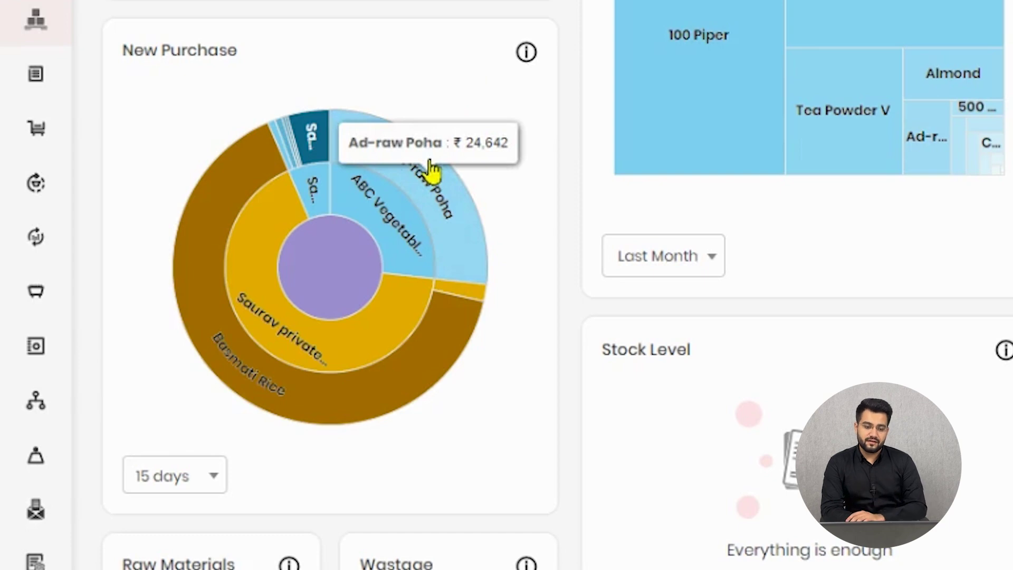
pyautogui.moveTo(251, 406)
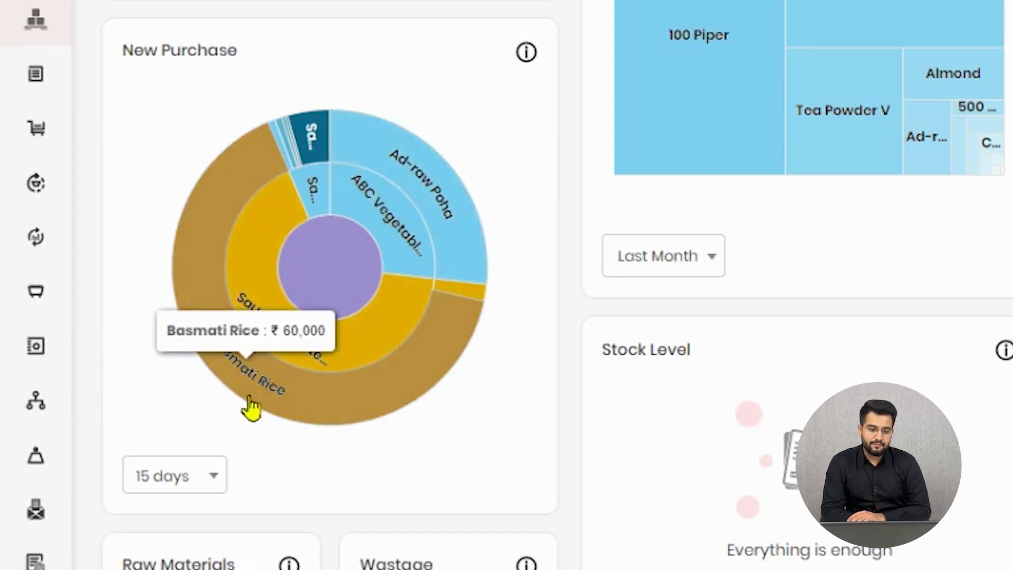
pyautogui.moveTo(410, 241)
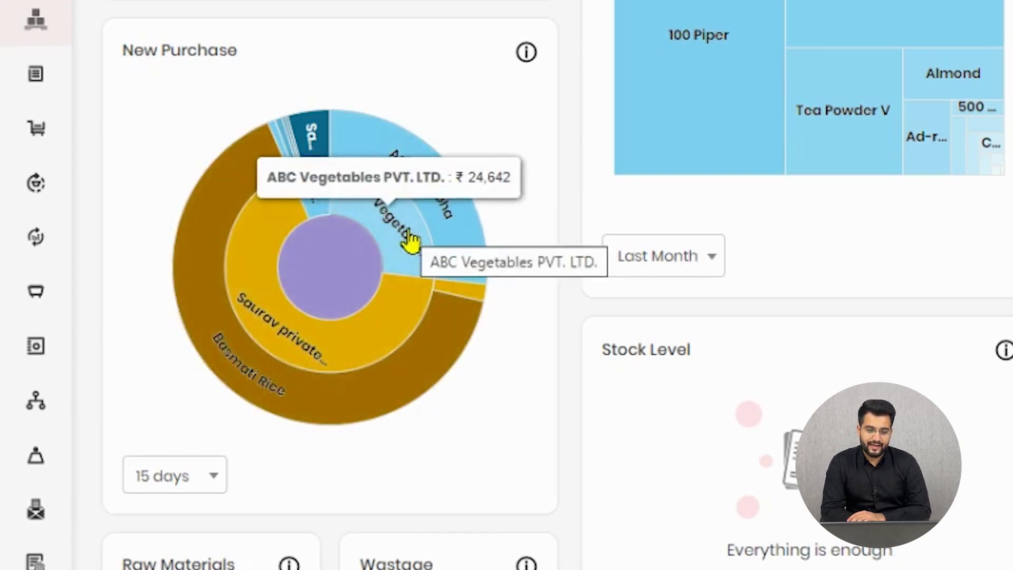
pyautogui.moveTo(343, 346)
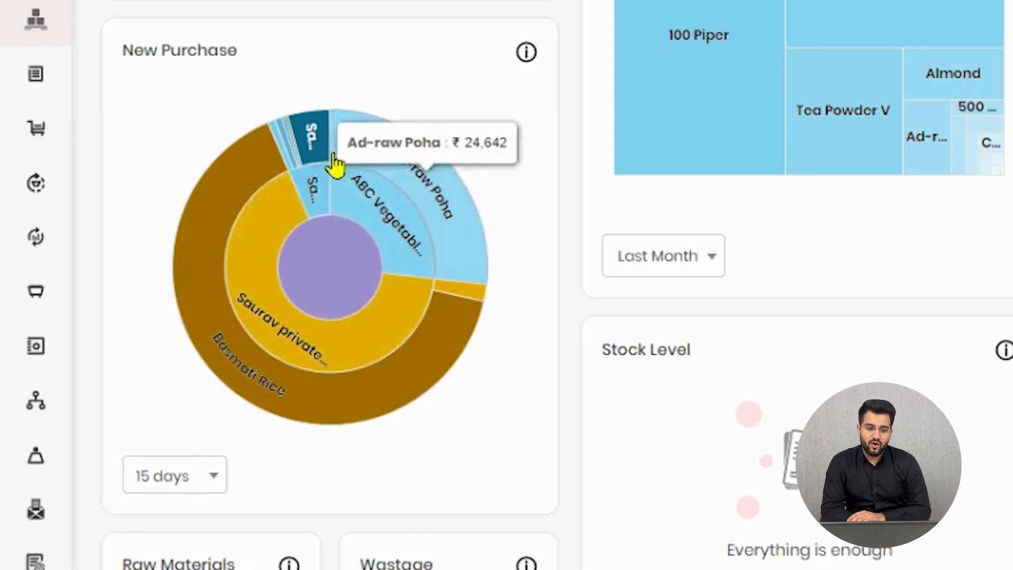
pyautogui.moveTo(305, 175)
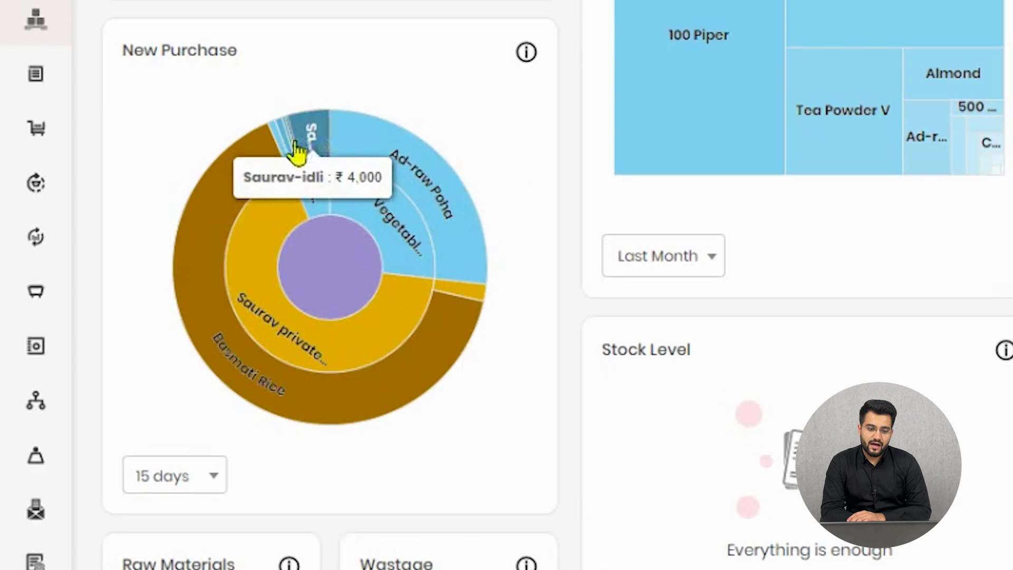
pyautogui.moveTo(283, 158)
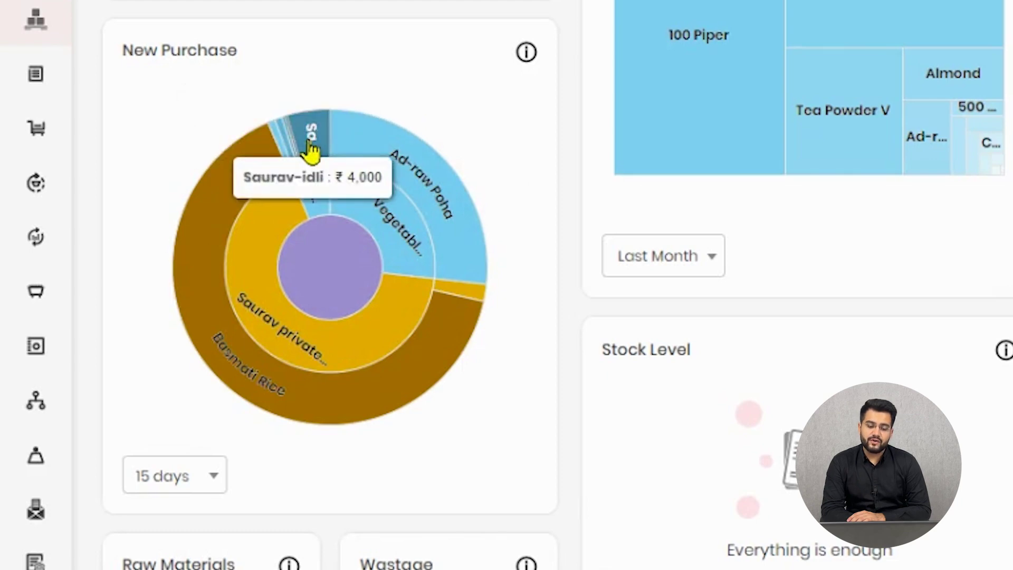
pyautogui.moveTo(336, 226)
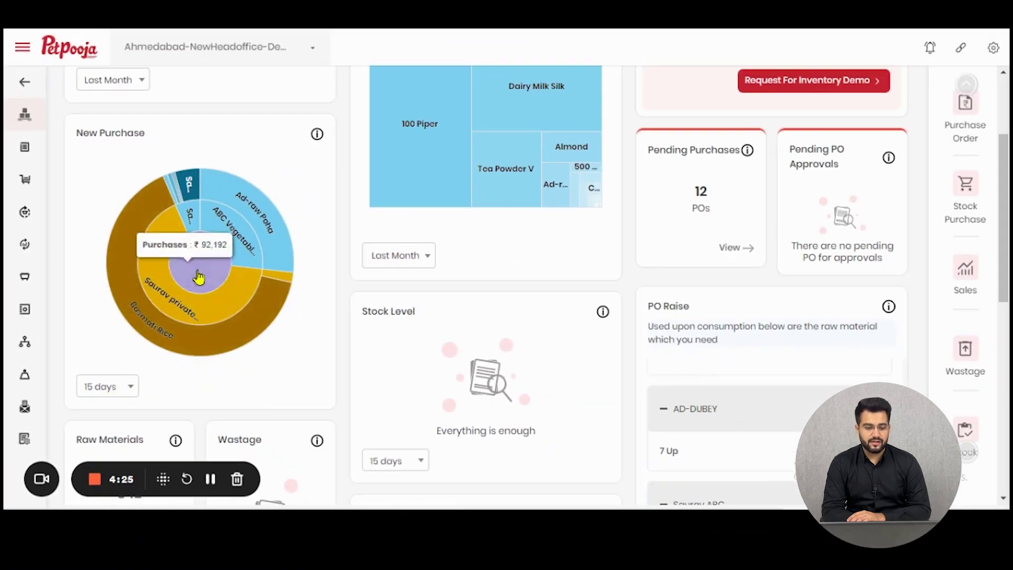
pyautogui.scroll(2, 426, 313)
pyautogui.scroll(-3, 429, 313)
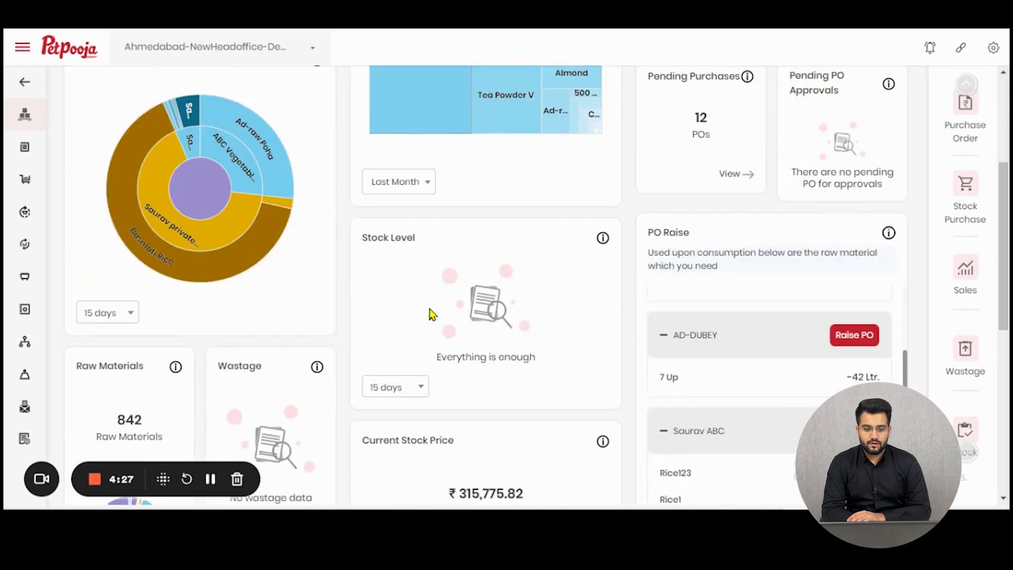
pyautogui.scroll(-1, 430, 314)
pyautogui.click(411, 313)
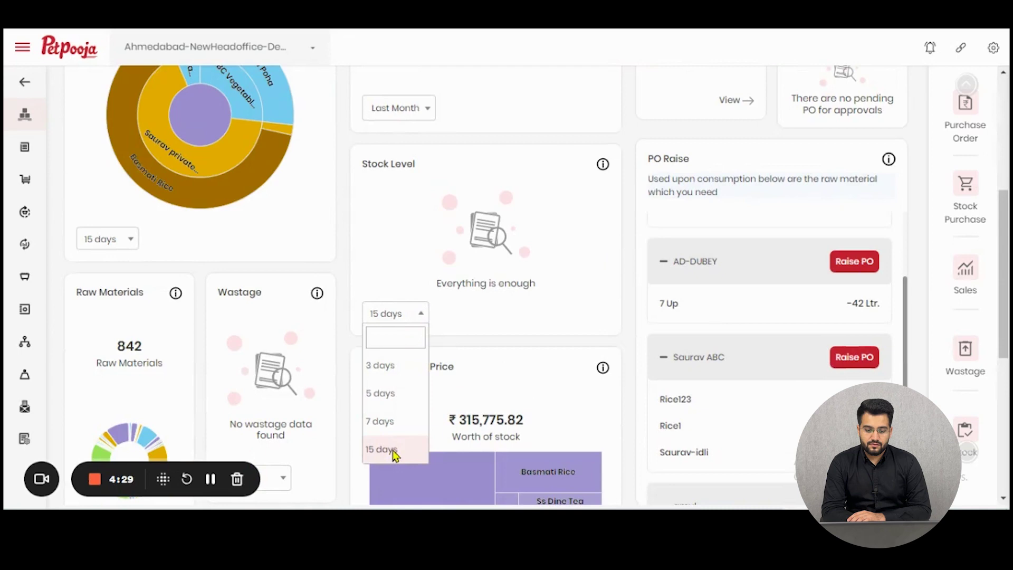
pyautogui.click(405, 321)
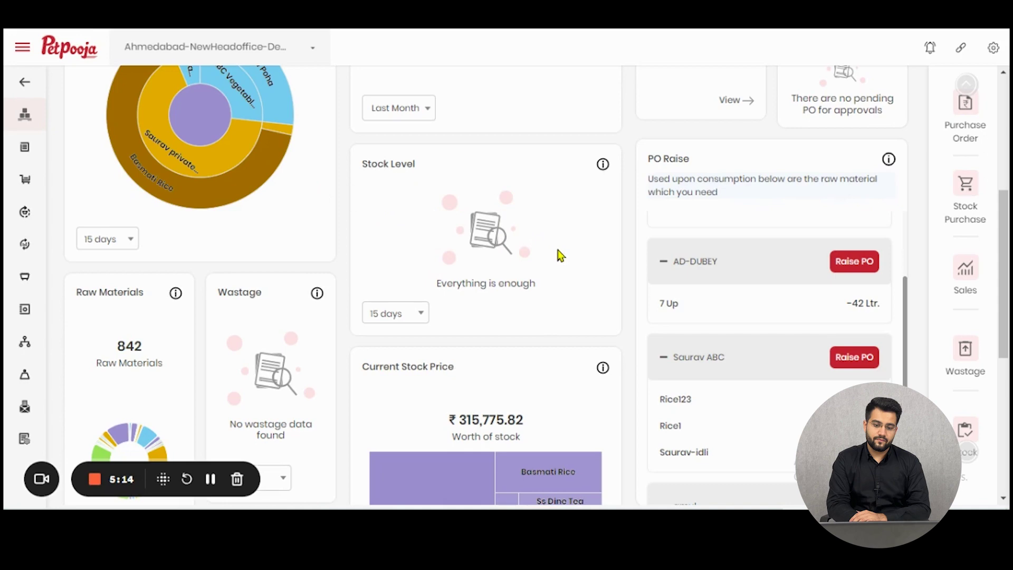
pyautogui.scroll(-3, 561, 255)
pyautogui.scroll(2, 752, 233)
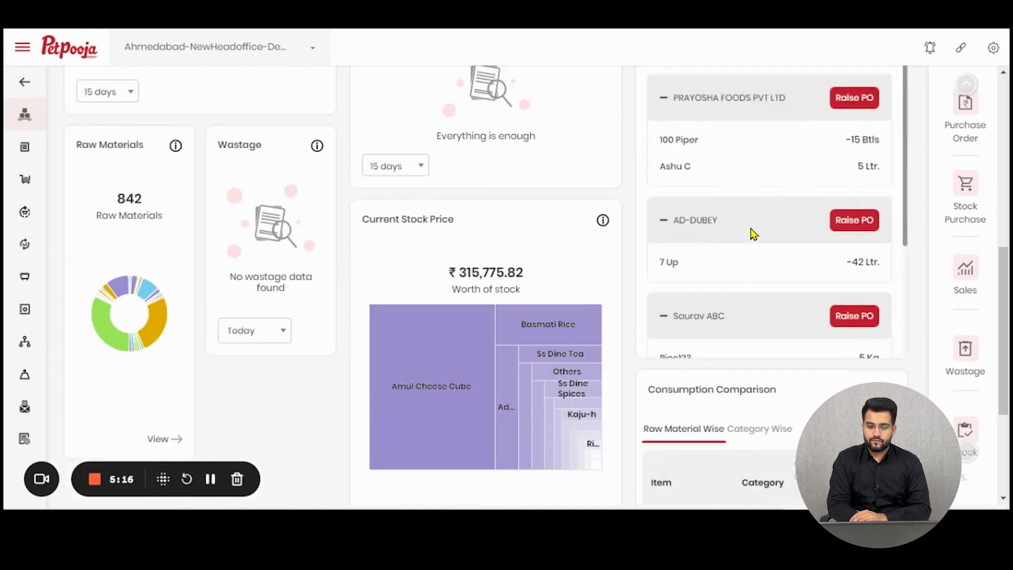
pyautogui.scroll(3, 752, 234)
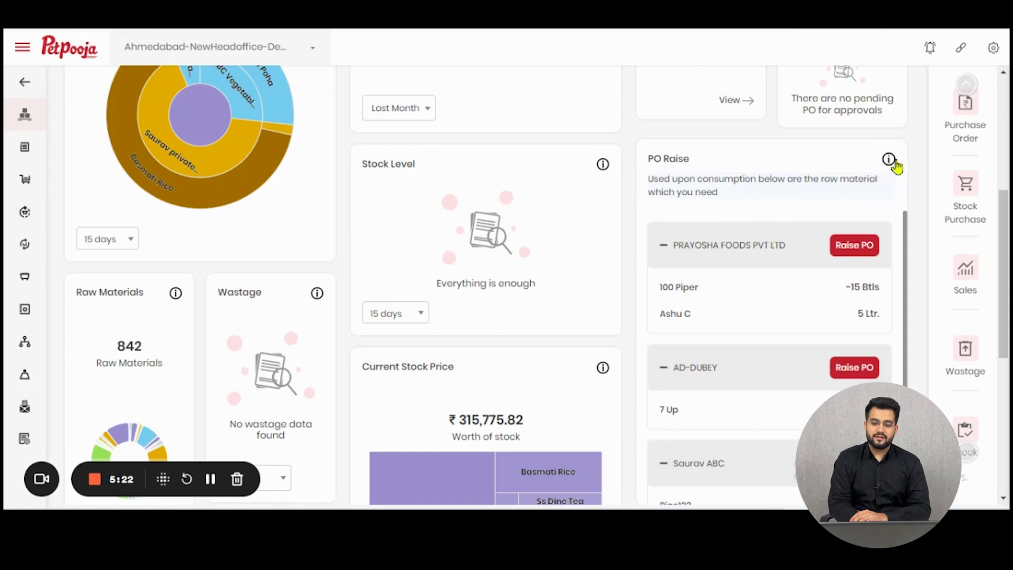
pyautogui.moveTo(893, 166)
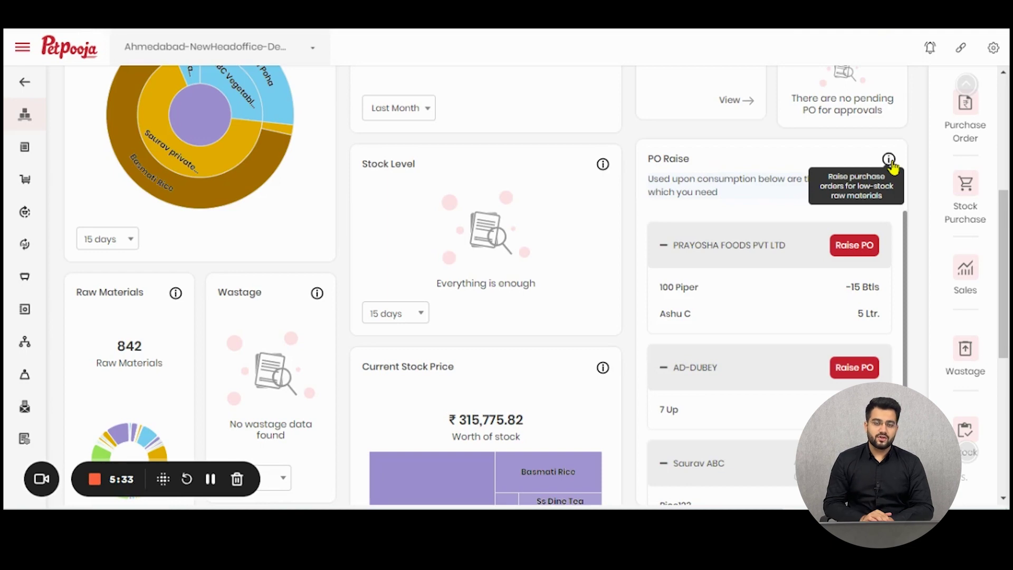
# Raise a PO for PRAYOSHA FOODS PVT LTD and go to the Ashu C quantity field
pyautogui.click(867, 256)
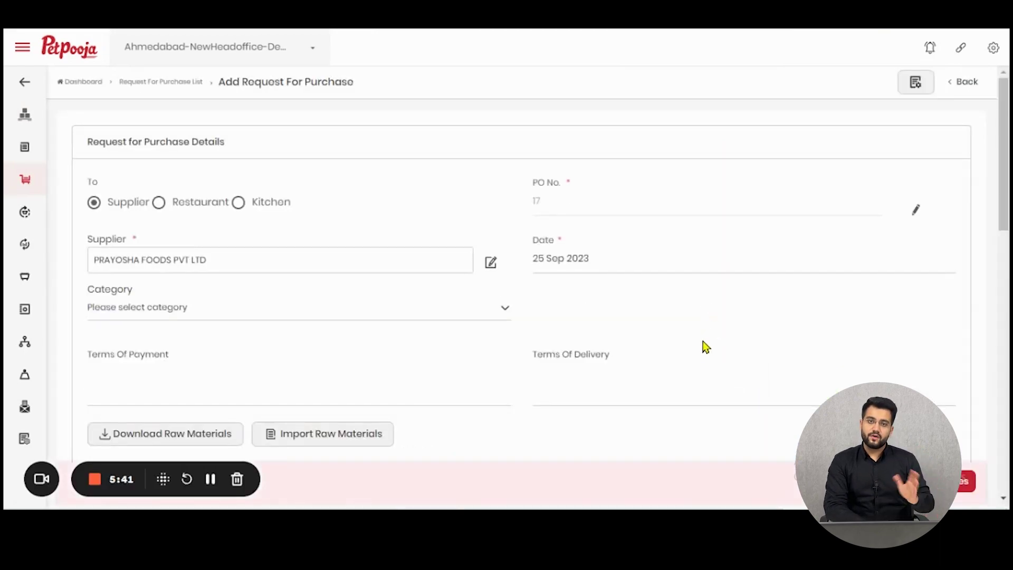
pyautogui.scroll(-4, 702, 369)
pyautogui.scroll(-7, 702, 377)
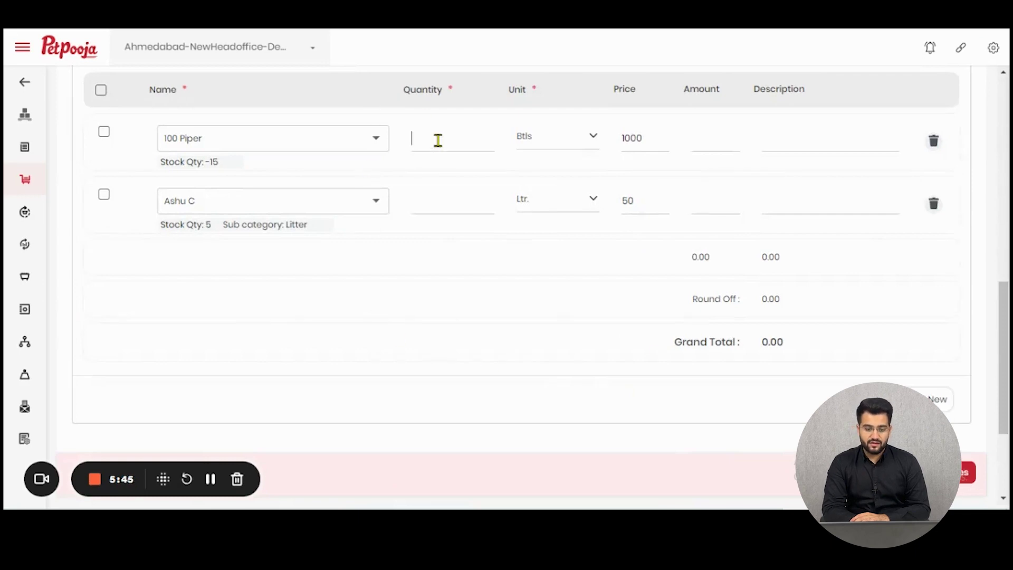
pyautogui.click(444, 189)
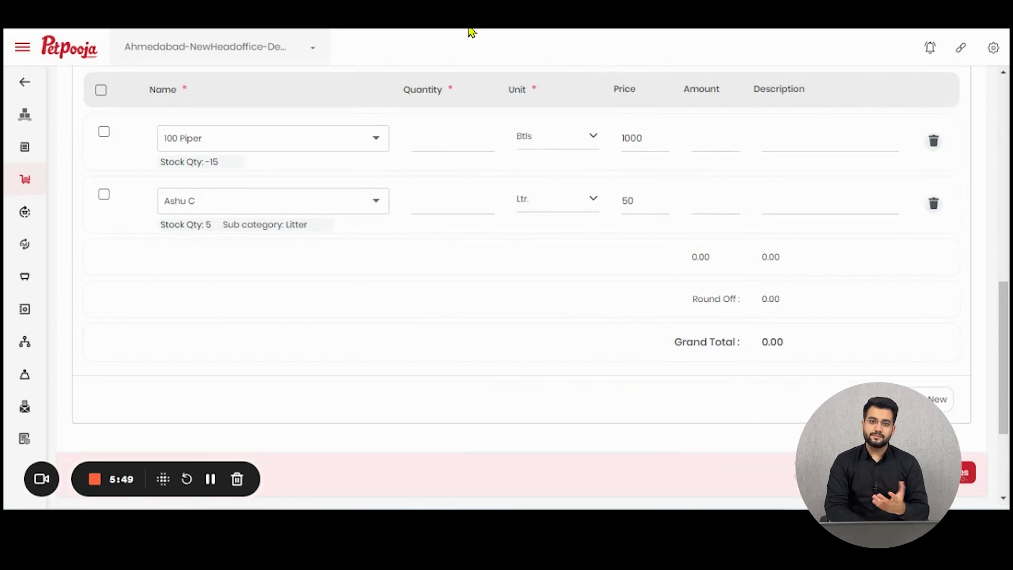
# Go back to the Inventory Dashboard through the sidebar
pyautogui.moveTo(31, 99)
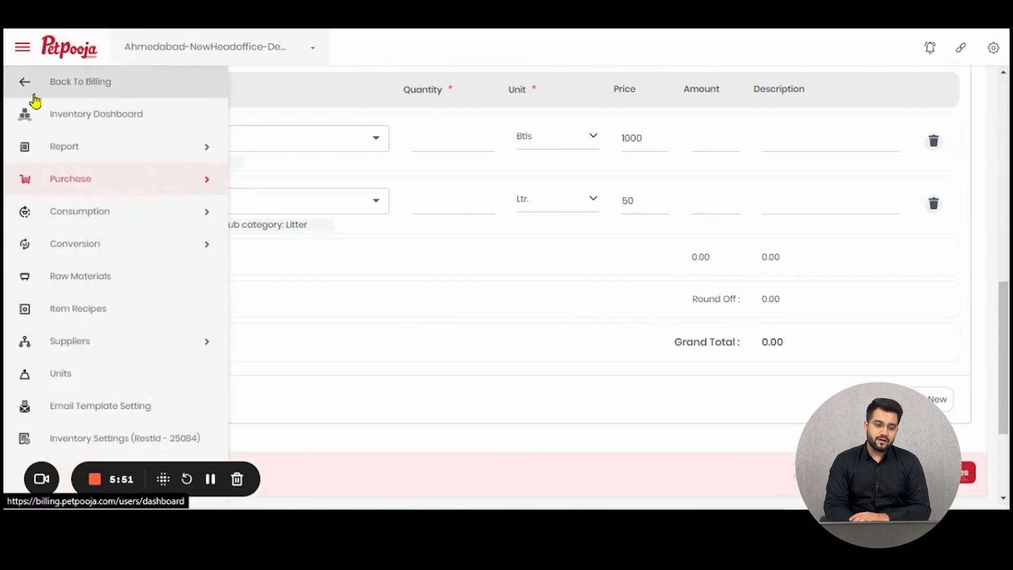
pyautogui.click(51, 115)
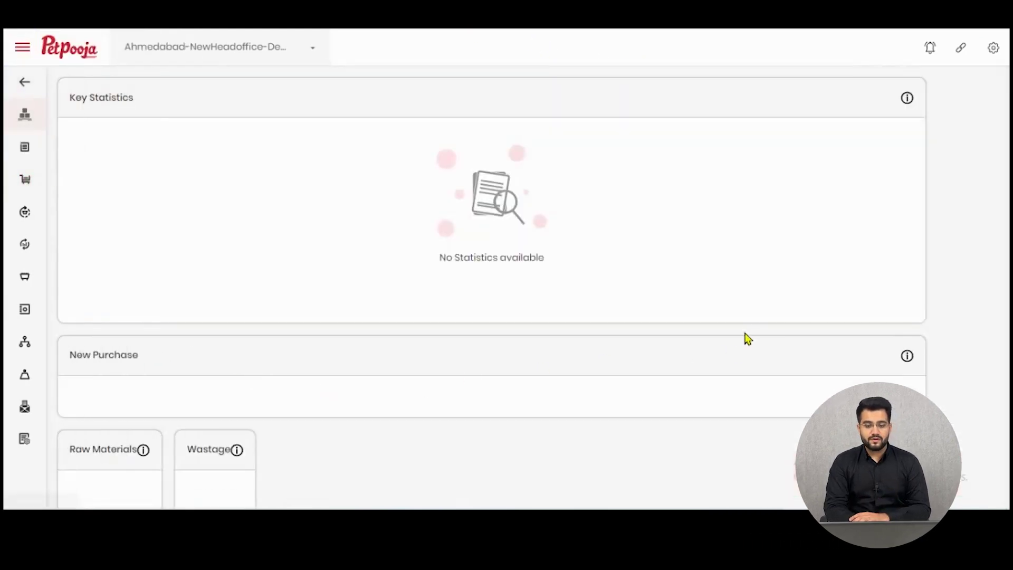
pyautogui.scroll(-4, 646, 364)
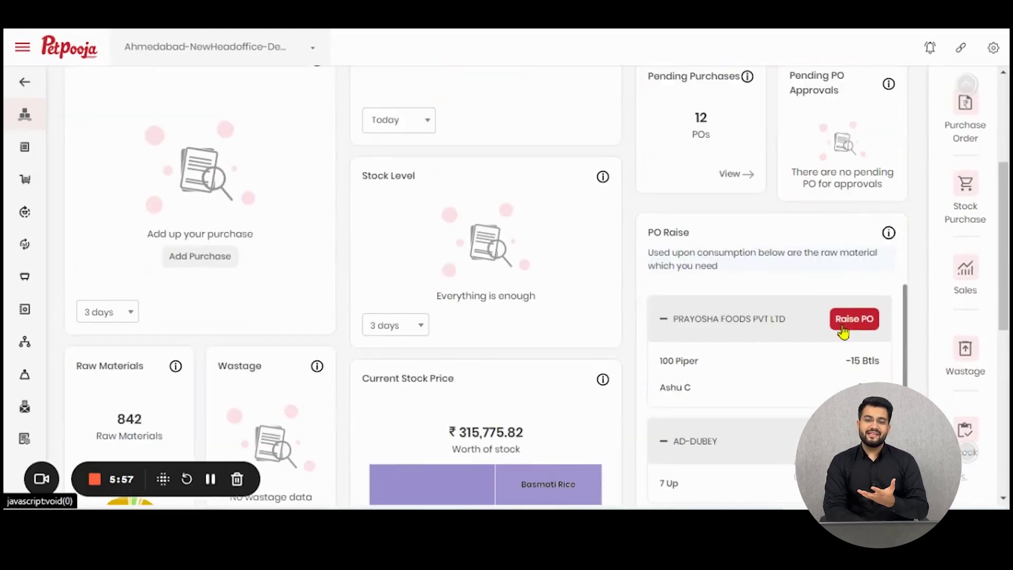
pyautogui.scroll(-3, 845, 334)
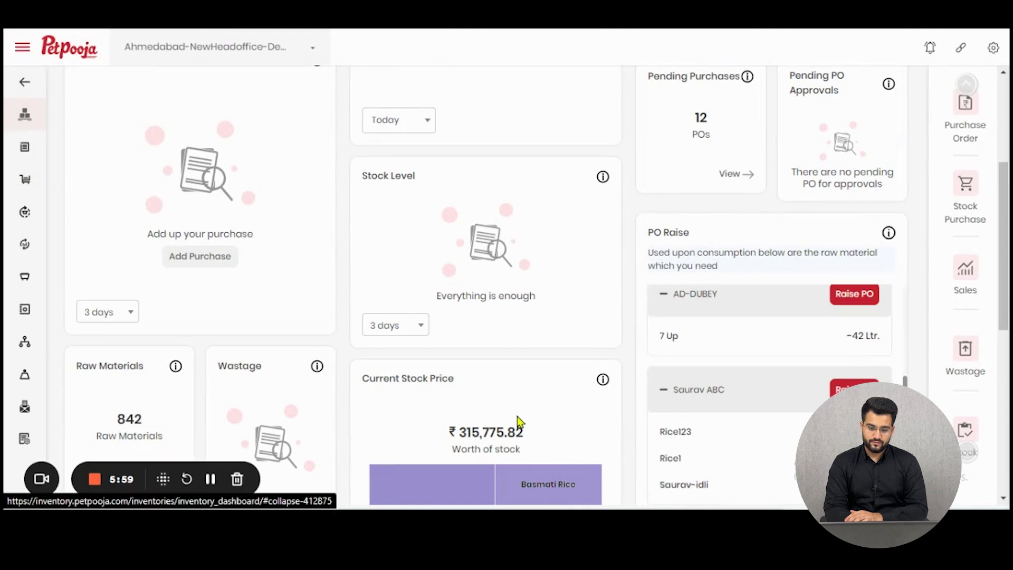
pyautogui.scroll(-7, 517, 420)
pyautogui.scroll(1, 266, 370)
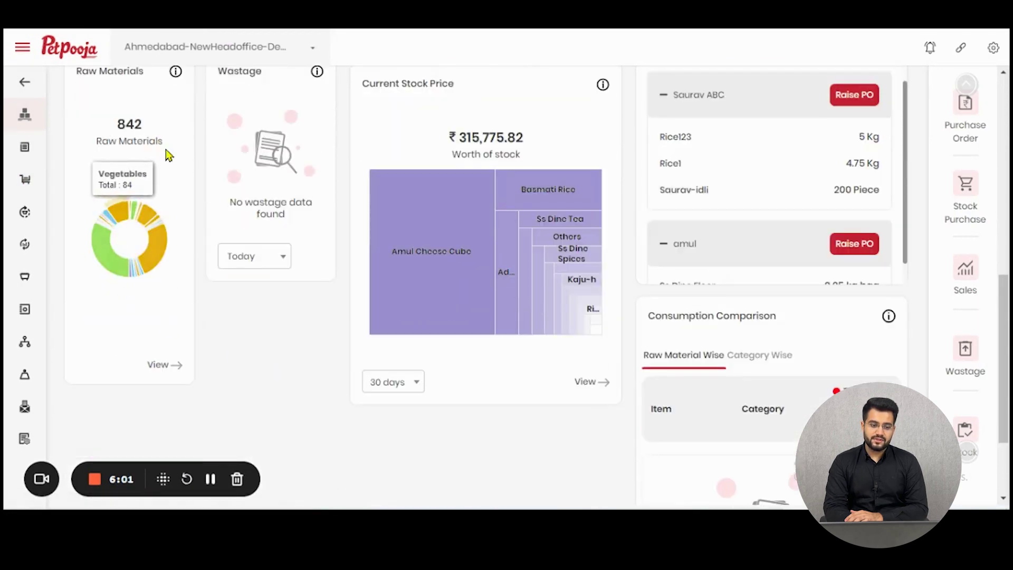
pyautogui.scroll(2, 168, 151)
# Inspect the Raw Materials donut's categories, with Grocery largest at 215 of 842
pyautogui.moveTo(176, 142)
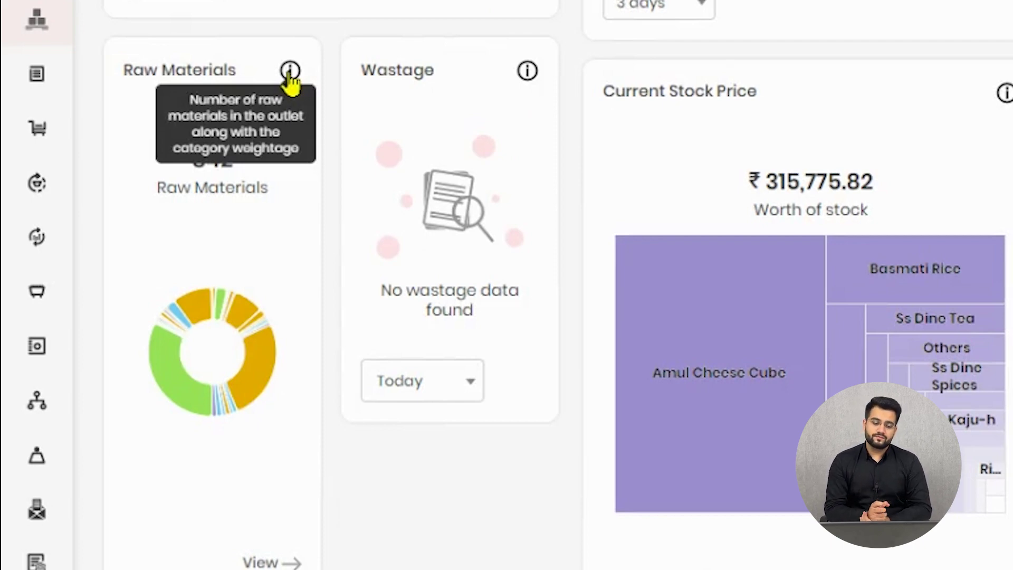
pyautogui.moveTo(149, 388)
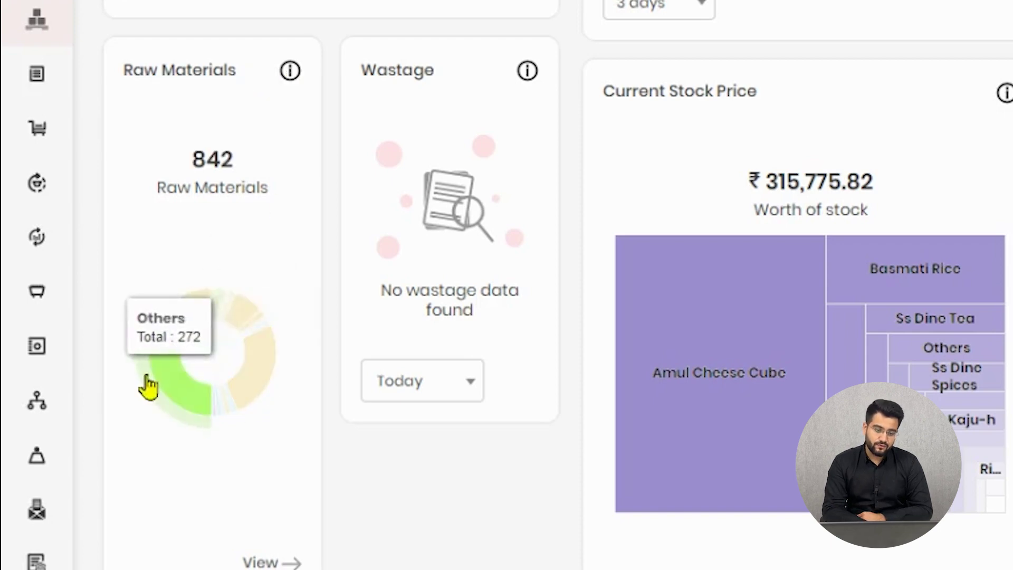
pyautogui.moveTo(267, 362)
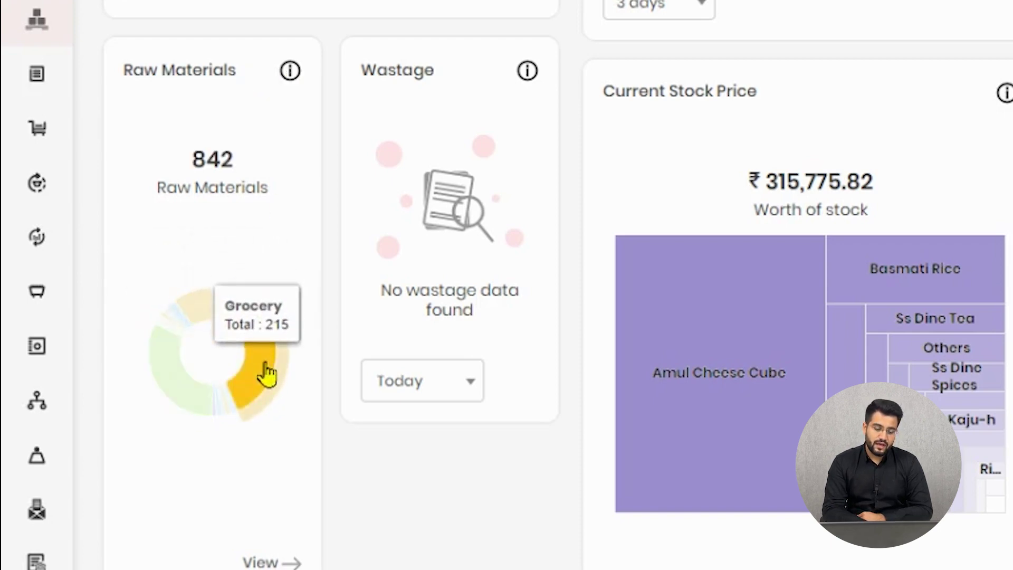
pyautogui.moveTo(177, 410)
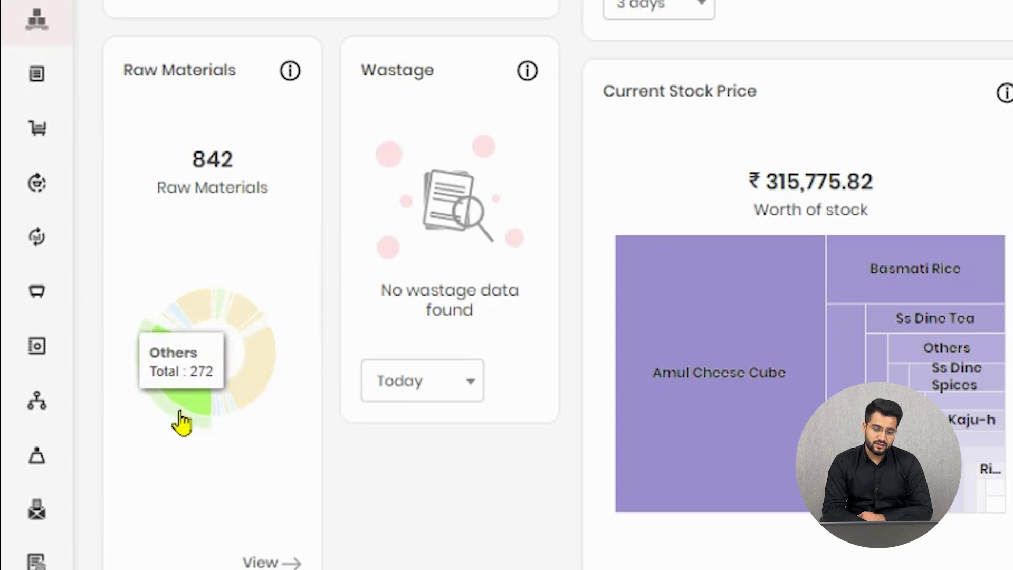
pyautogui.moveTo(258, 381)
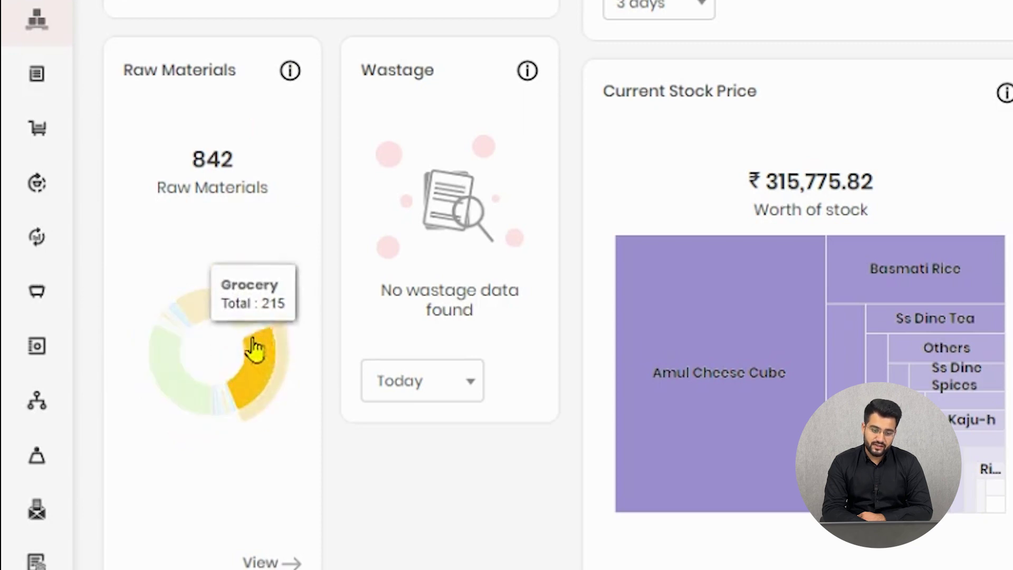
pyautogui.moveTo(217, 307)
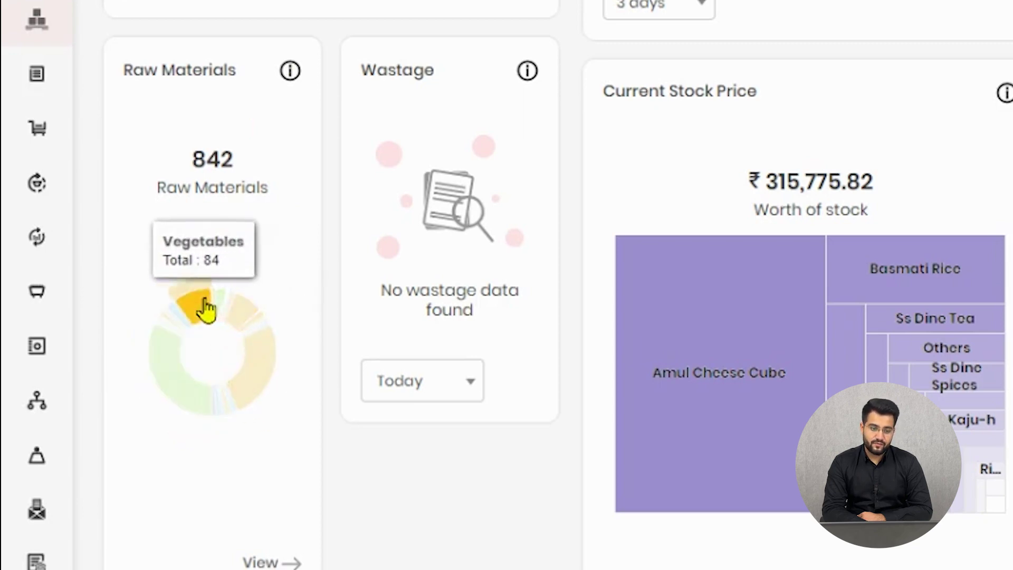
pyautogui.moveTo(234, 421)
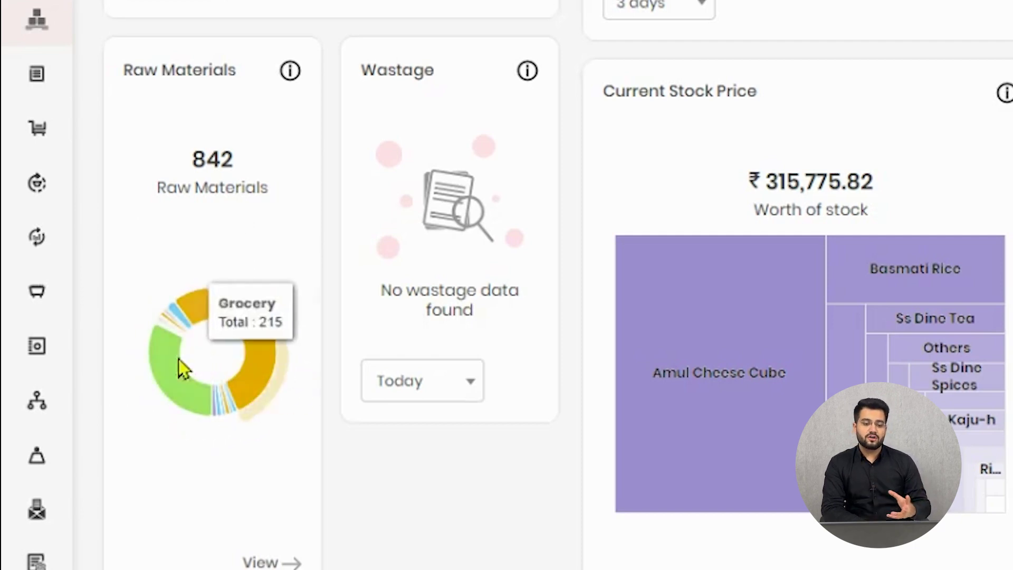
pyautogui.moveTo(184, 338)
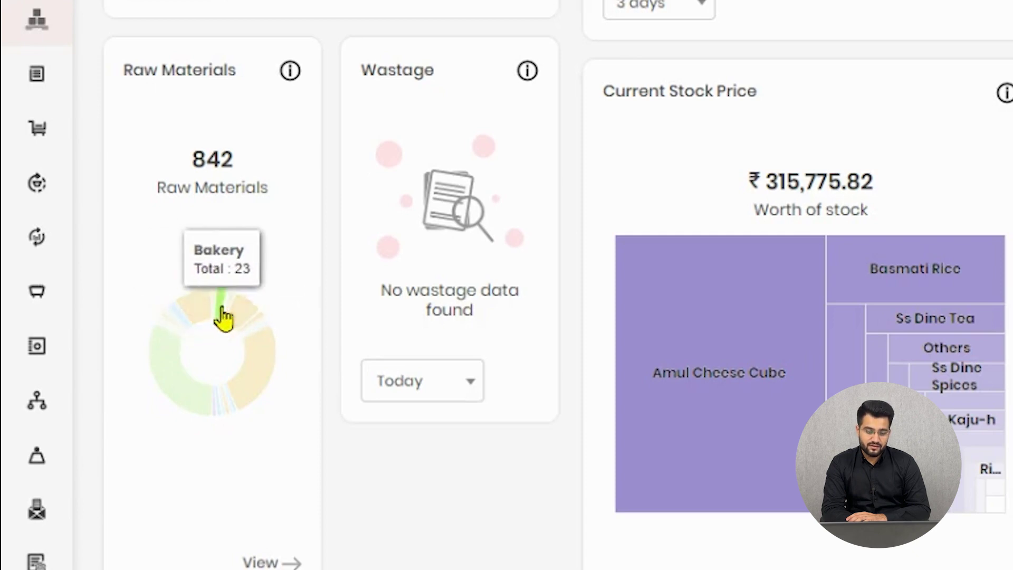
pyautogui.moveTo(268, 335)
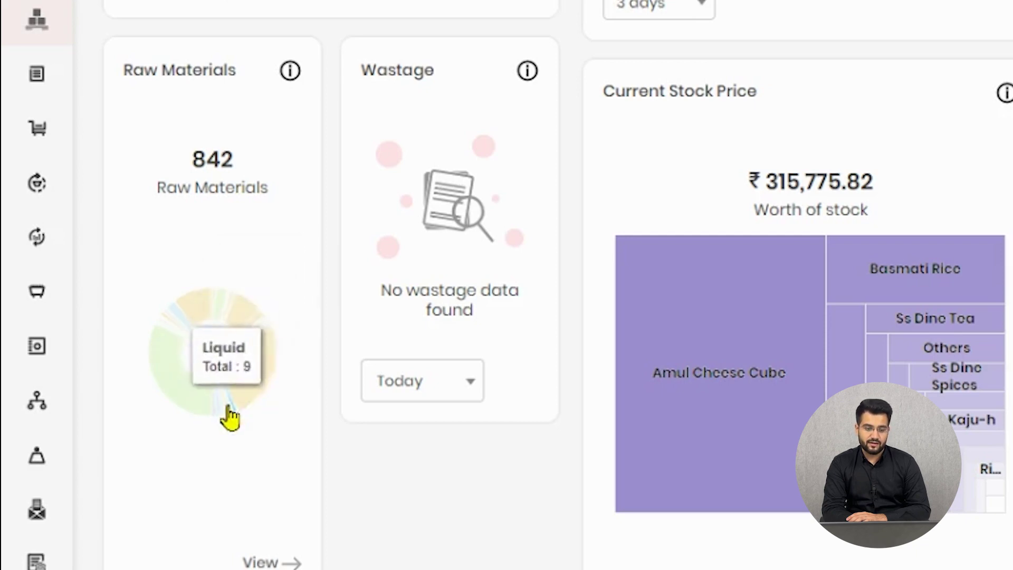
pyautogui.click(446, 396)
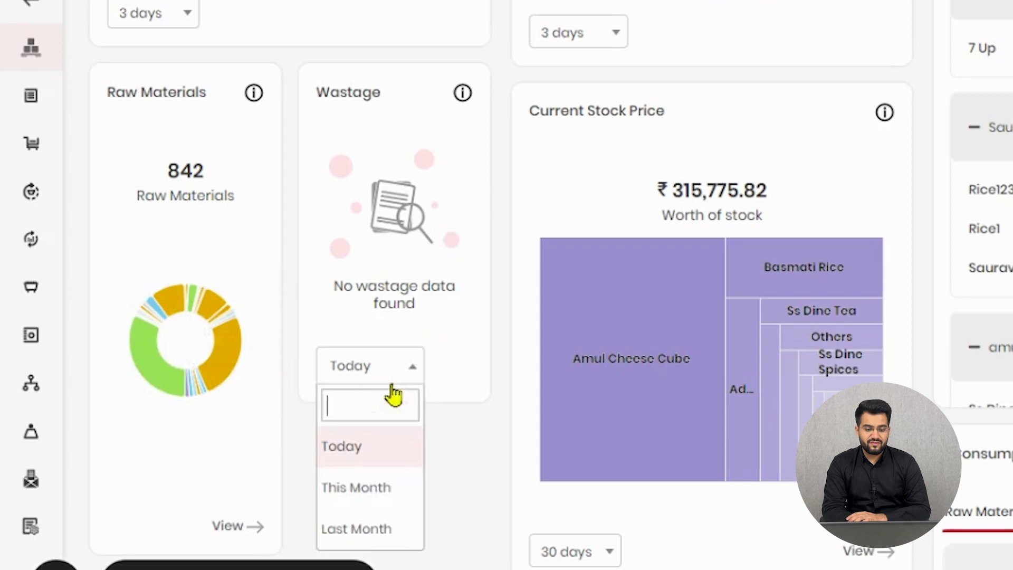
pyautogui.click(385, 530)
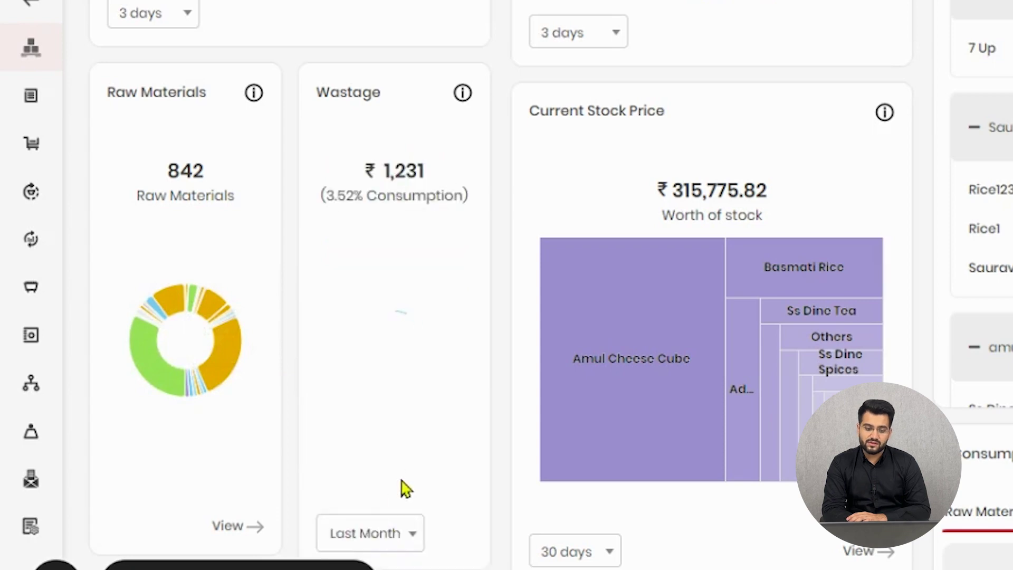
pyautogui.scroll(-2, 459, 332)
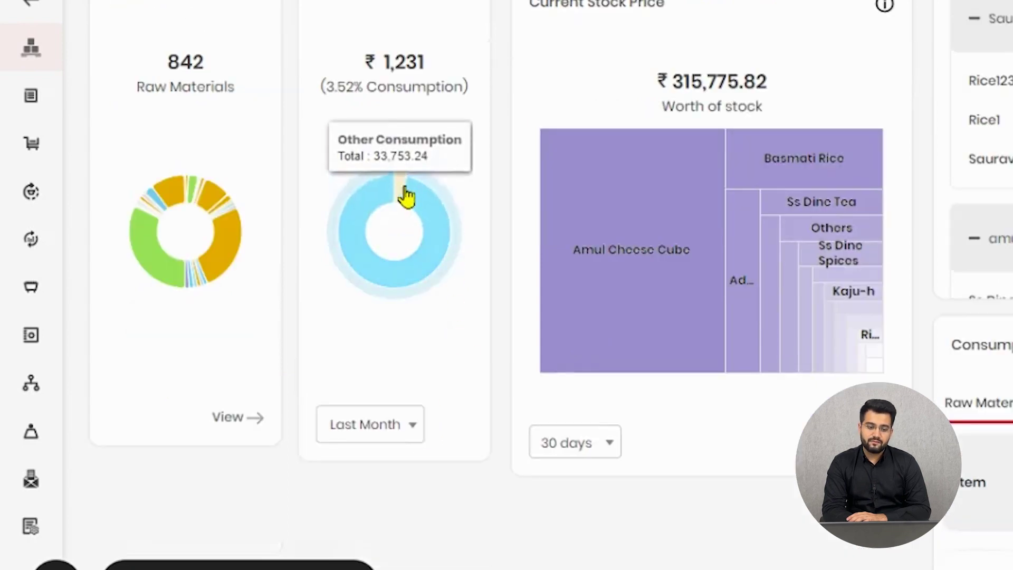
pyautogui.moveTo(401, 196)
pyautogui.moveTo(425, 209)
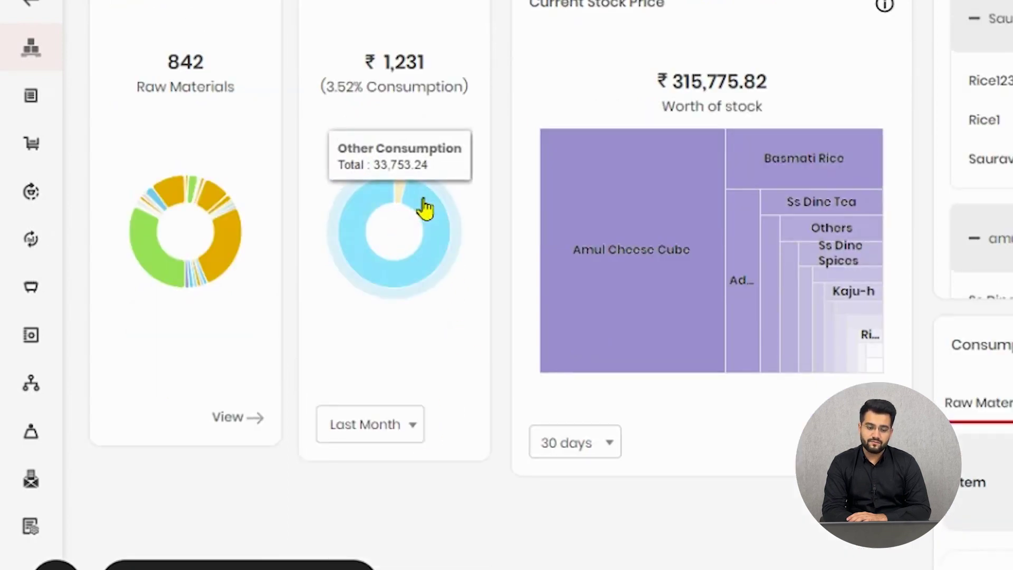
pyautogui.scroll(2, 425, 208)
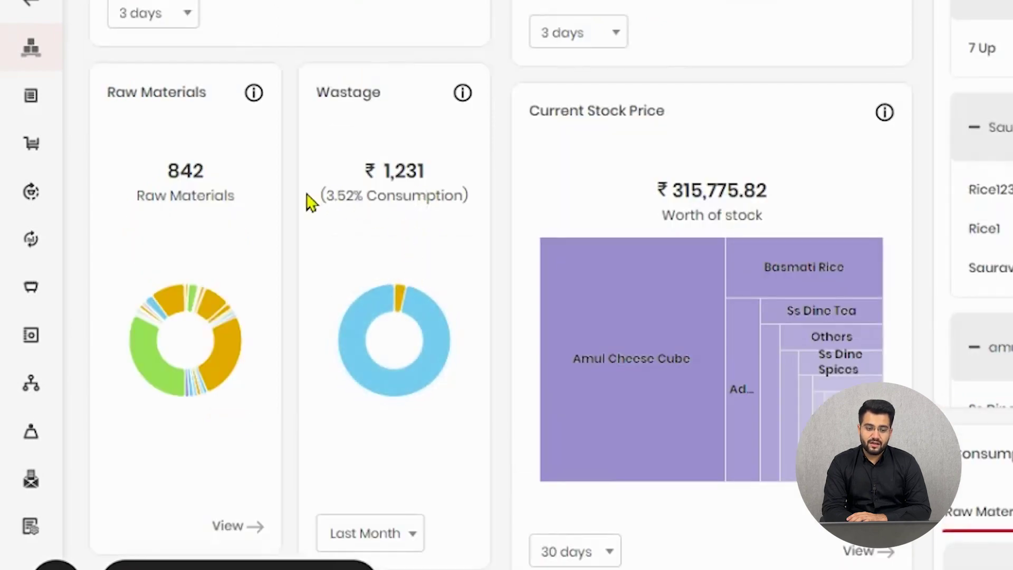
pyautogui.moveTo(311, 198); pyautogui.dragTo(452, 192)
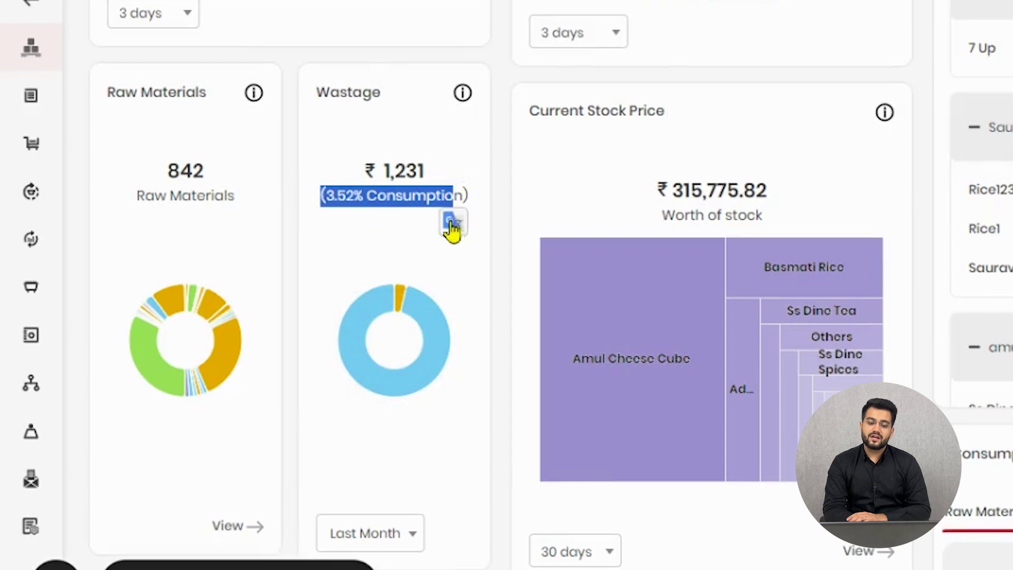
pyautogui.click(395, 300)
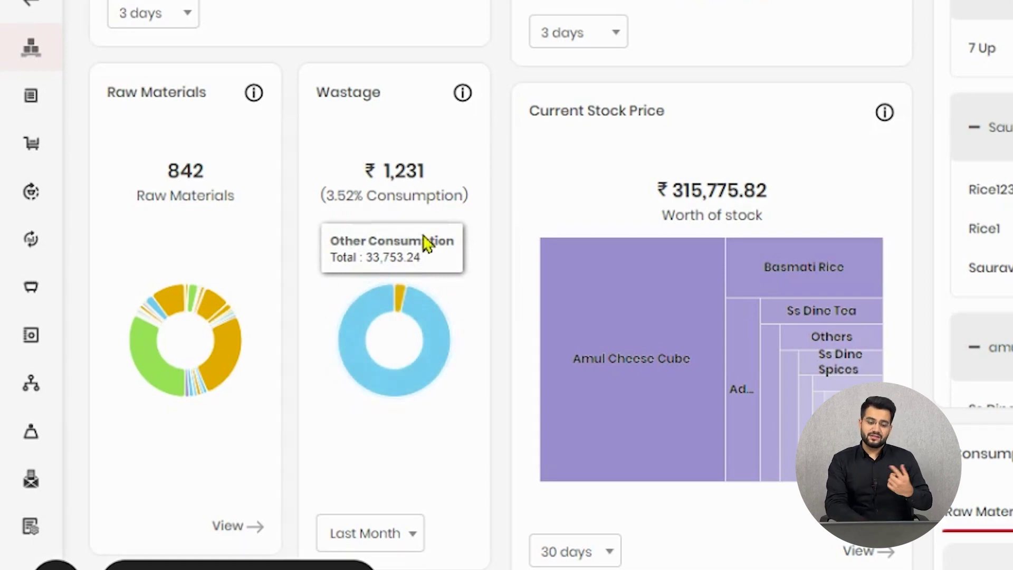
pyautogui.moveTo(355, 221); pyautogui.dragTo(327, 224)
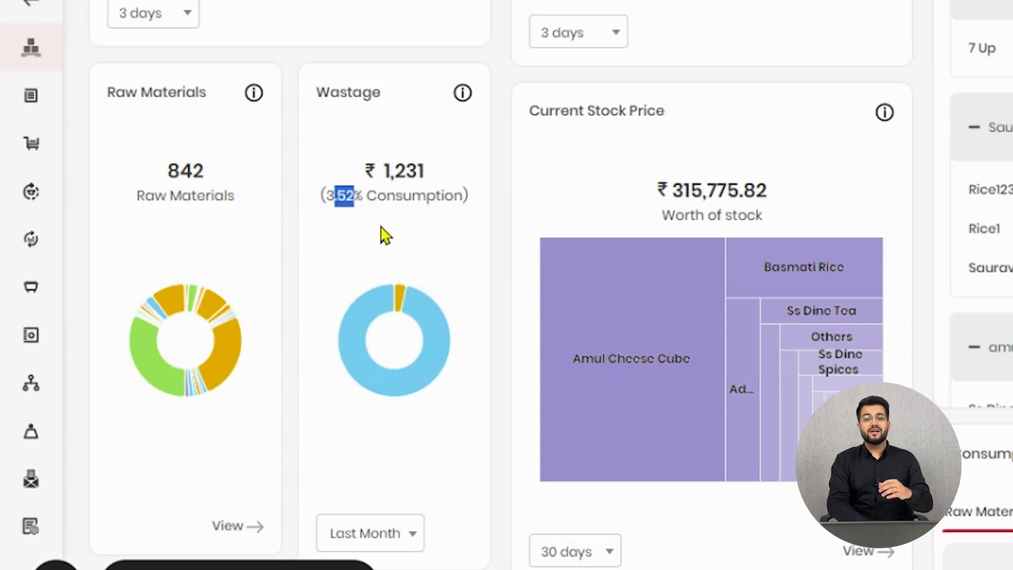
pyautogui.click(361, 241)
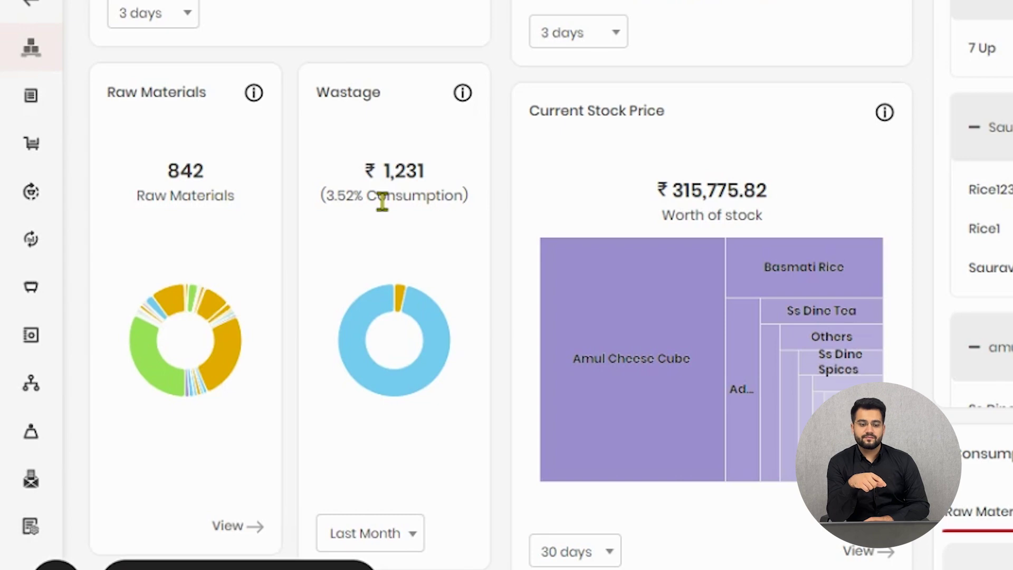
pyautogui.moveTo(378, 166); pyautogui.dragTo(426, 170)
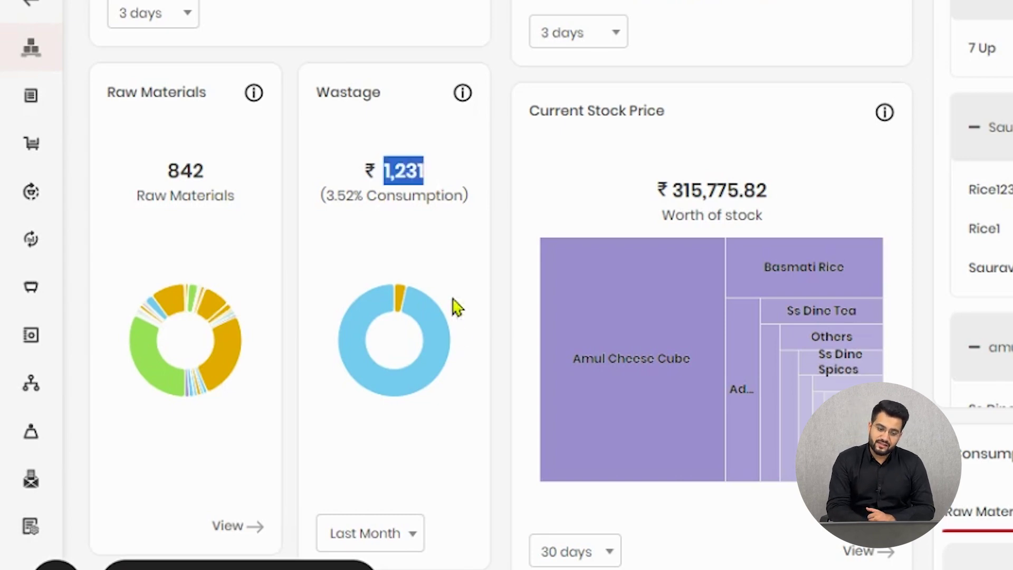
pyautogui.moveTo(457, 325)
pyautogui.click(423, 199)
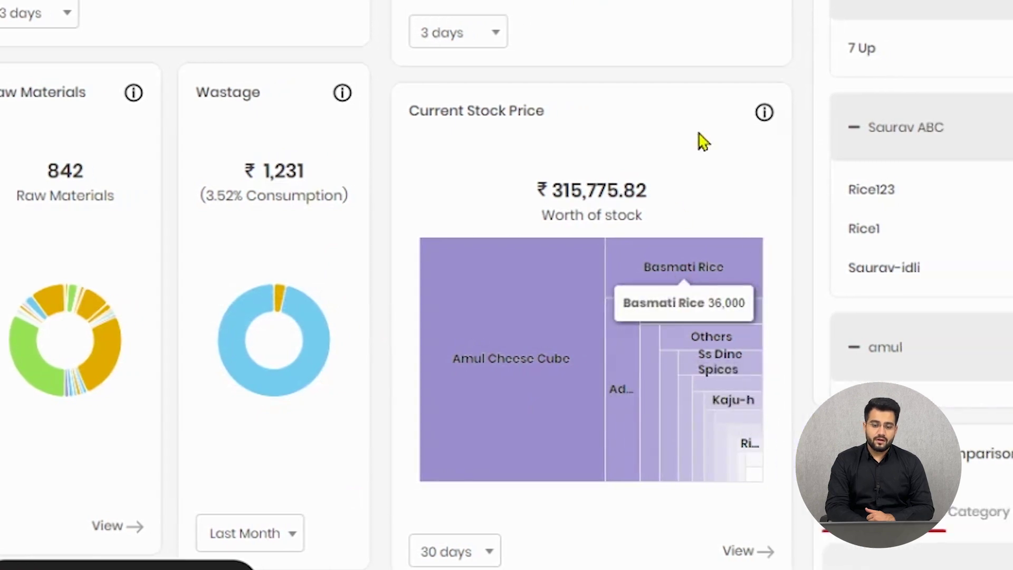
pyautogui.moveTo(767, 112)
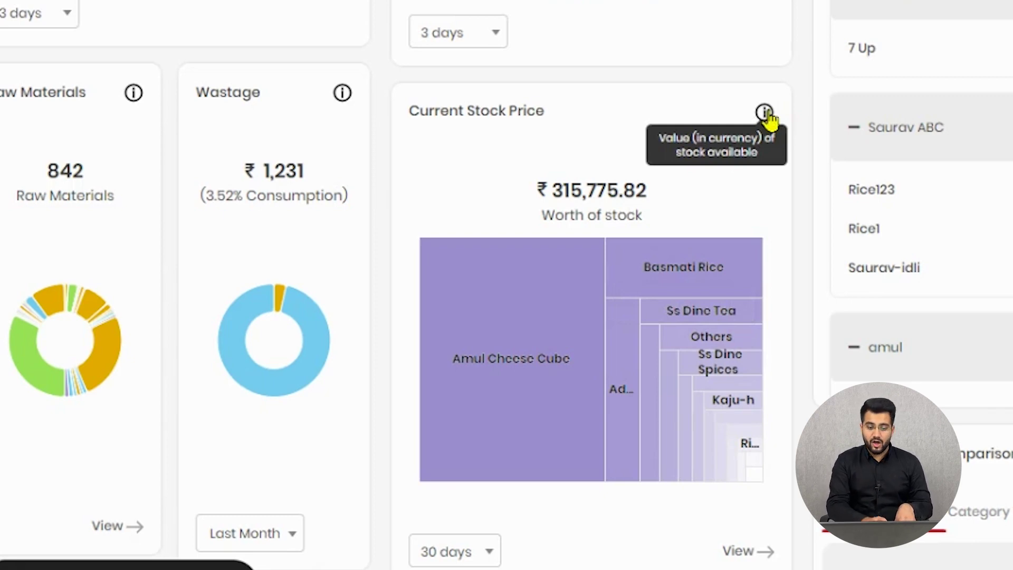
pyautogui.moveTo(693, 264)
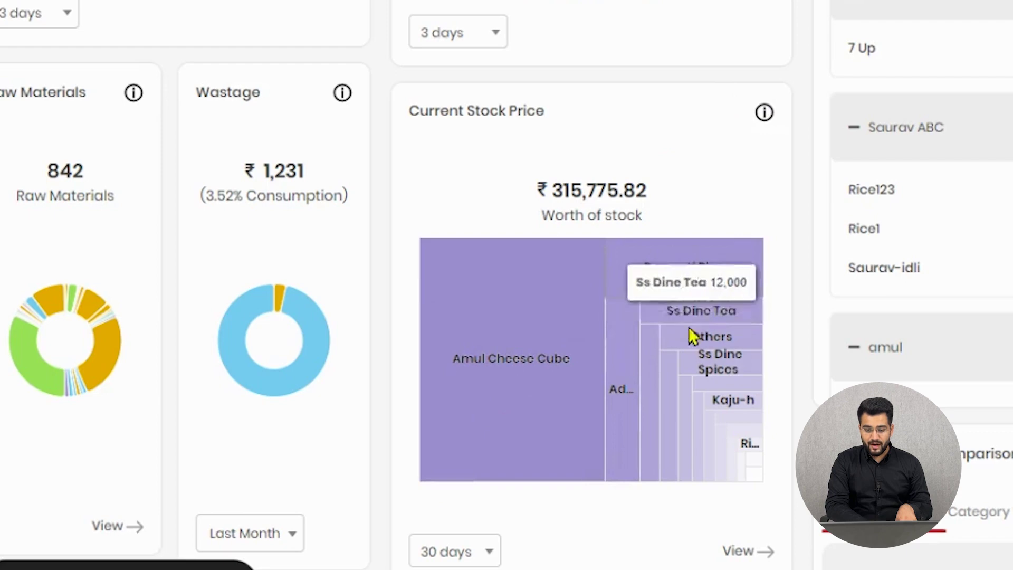
pyautogui.moveTo(754, 475)
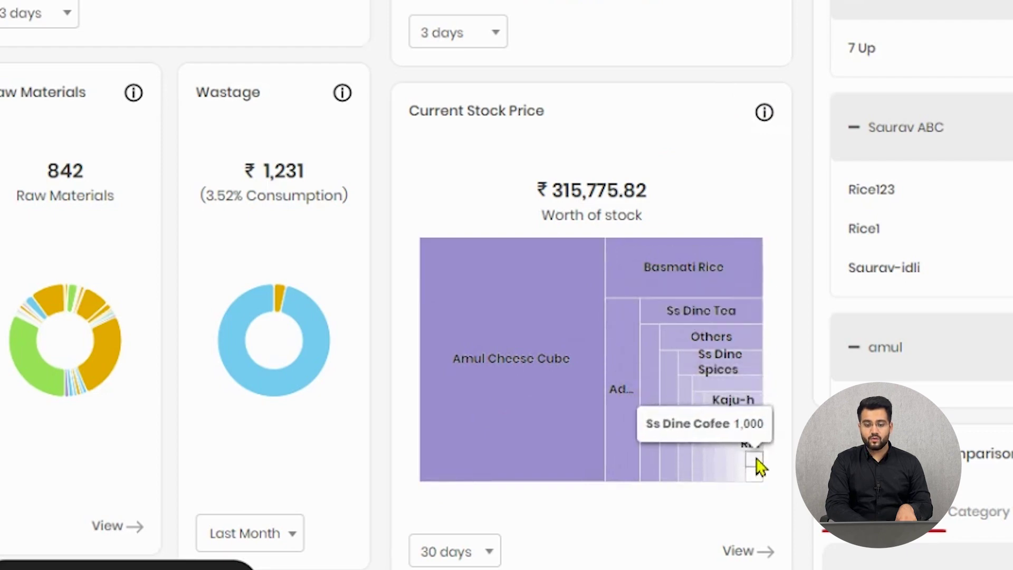
pyautogui.moveTo(648, 303)
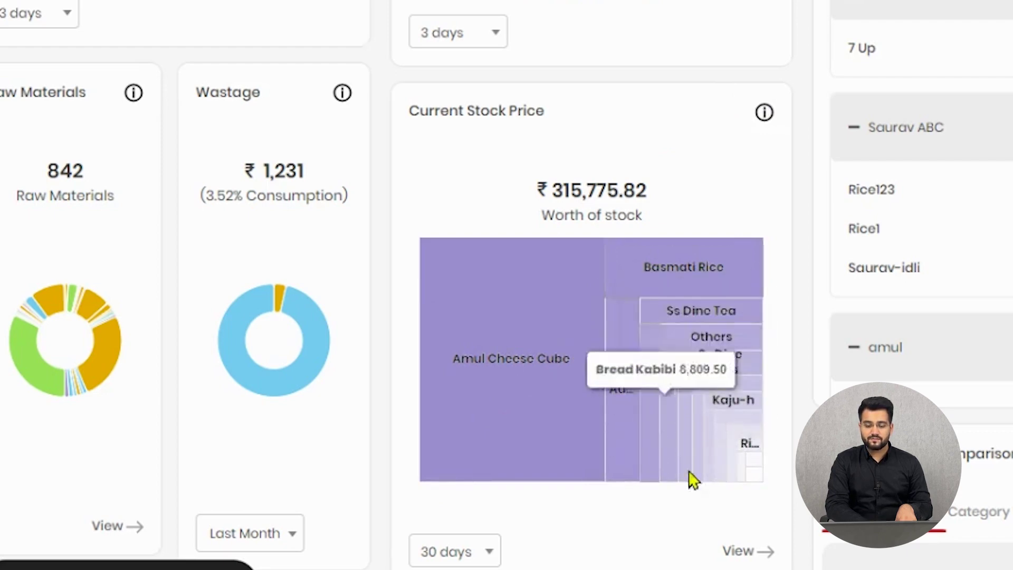
pyautogui.moveTo(529, 443)
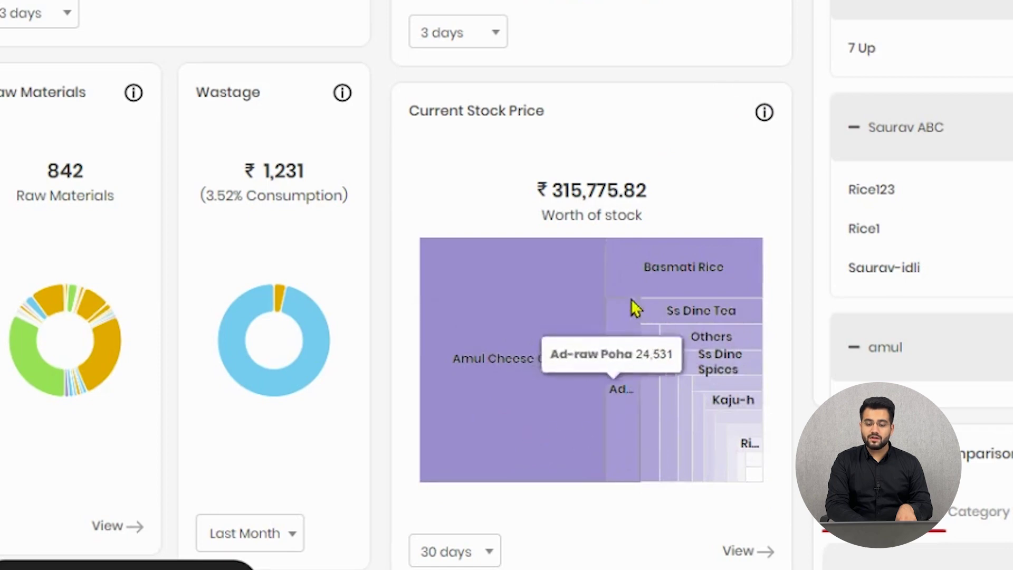
pyautogui.moveTo(606, 433)
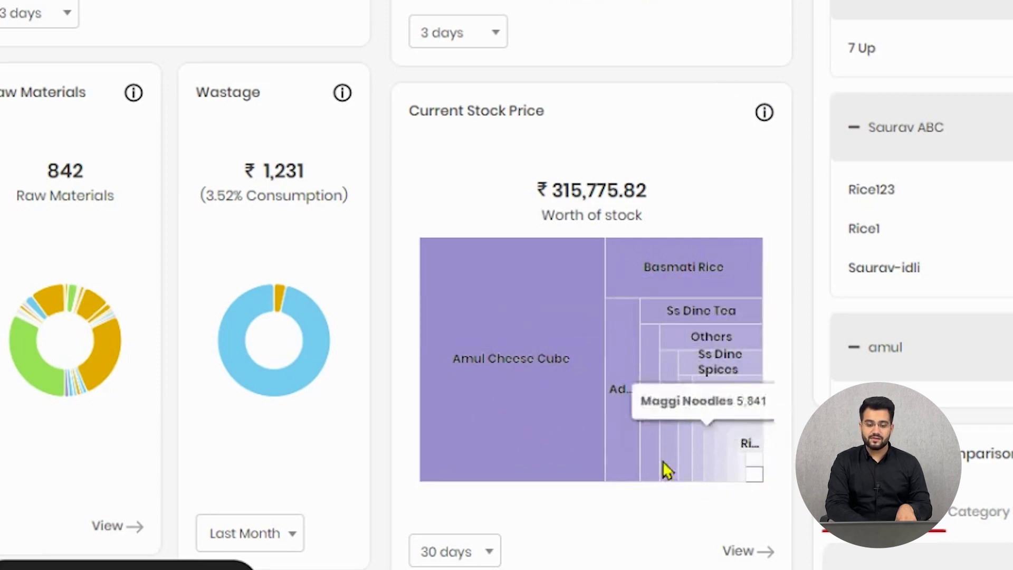
pyautogui.moveTo(565, 382)
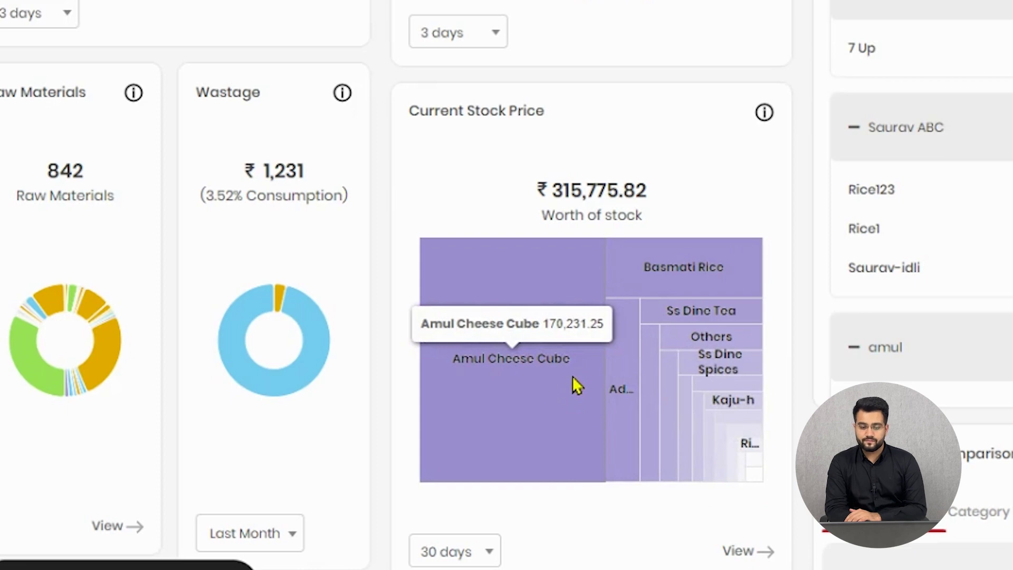
pyautogui.moveTo(758, 315)
pyautogui.moveTo(744, 286)
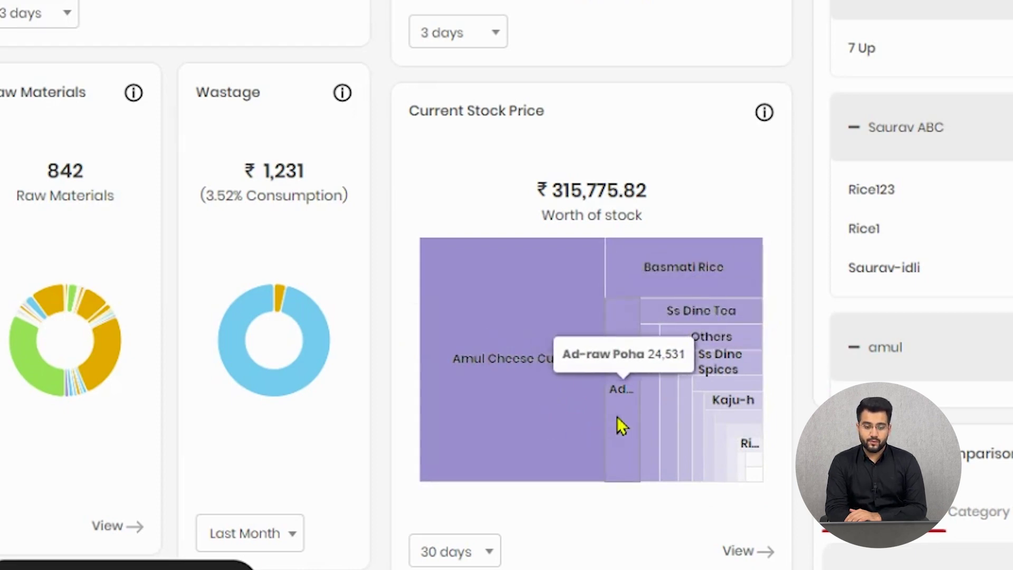
pyautogui.moveTo(729, 329)
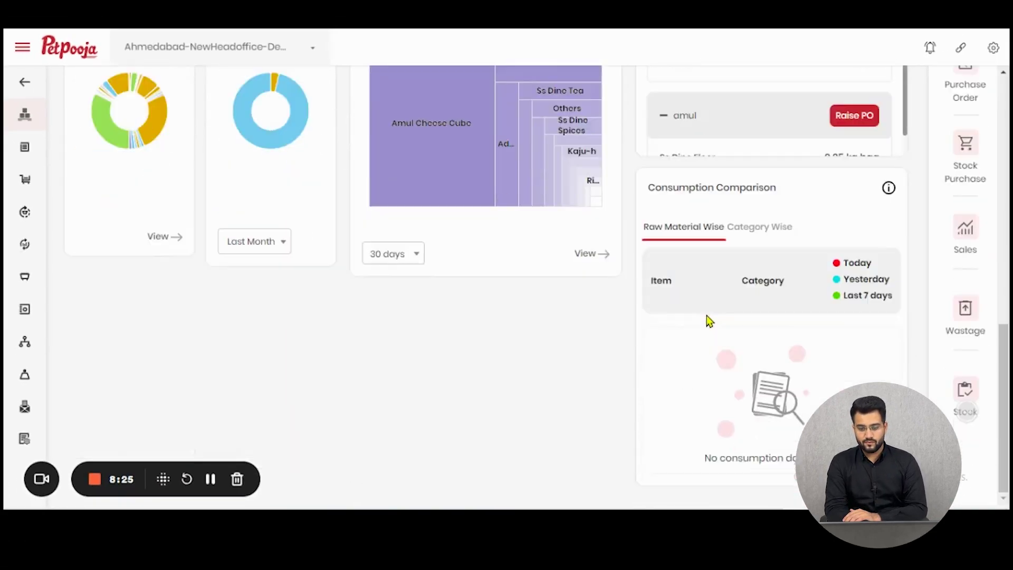
# Switch Consumption Comparison to Category Wise, try Raw Material Wise, then return to Category Wise
pyautogui.scroll(5, 704, 328)
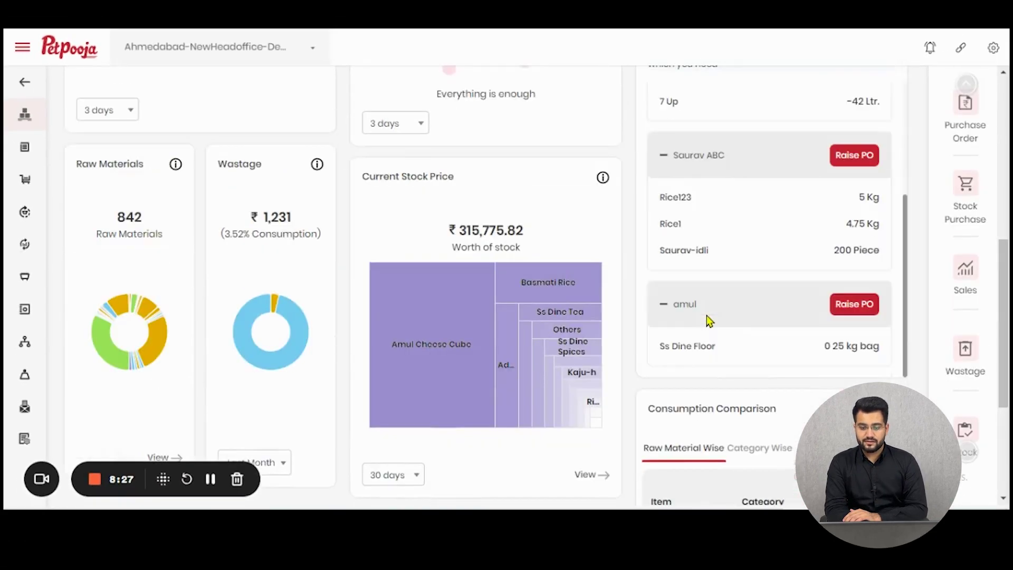
pyautogui.scroll(-5, 744, 330)
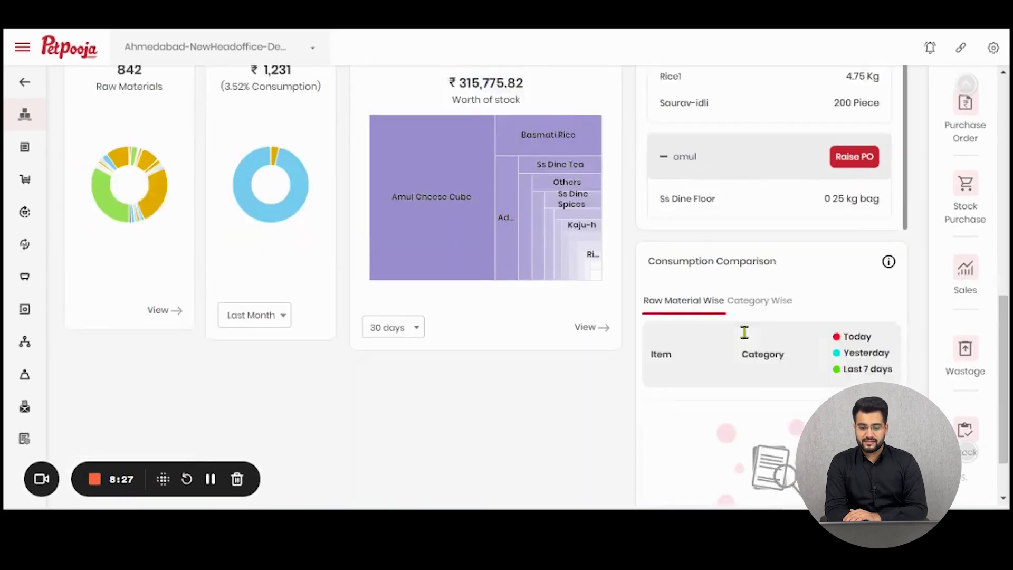
pyautogui.click(748, 228)
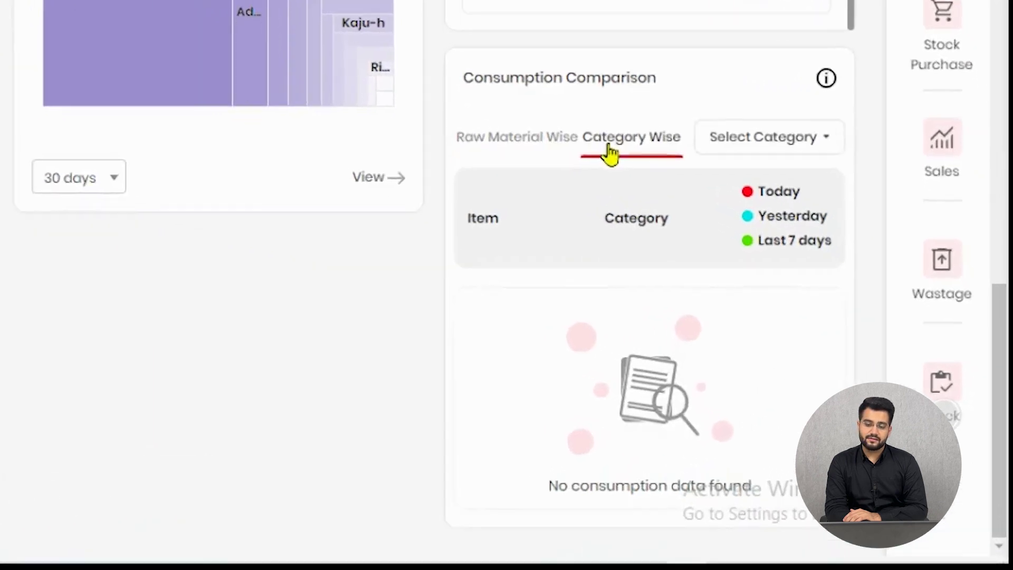
pyautogui.moveTo(889, 188)
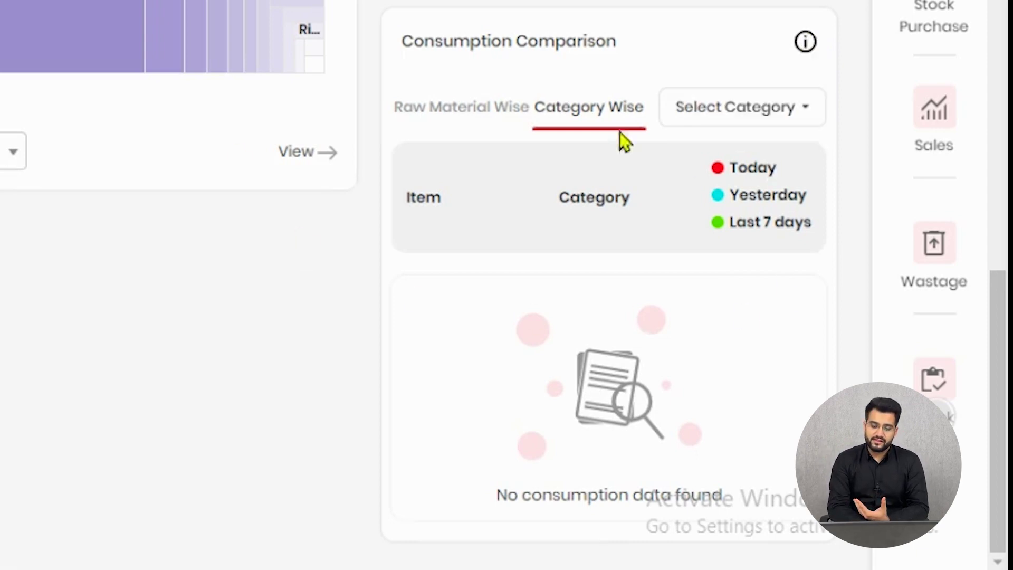
pyautogui.click(449, 108)
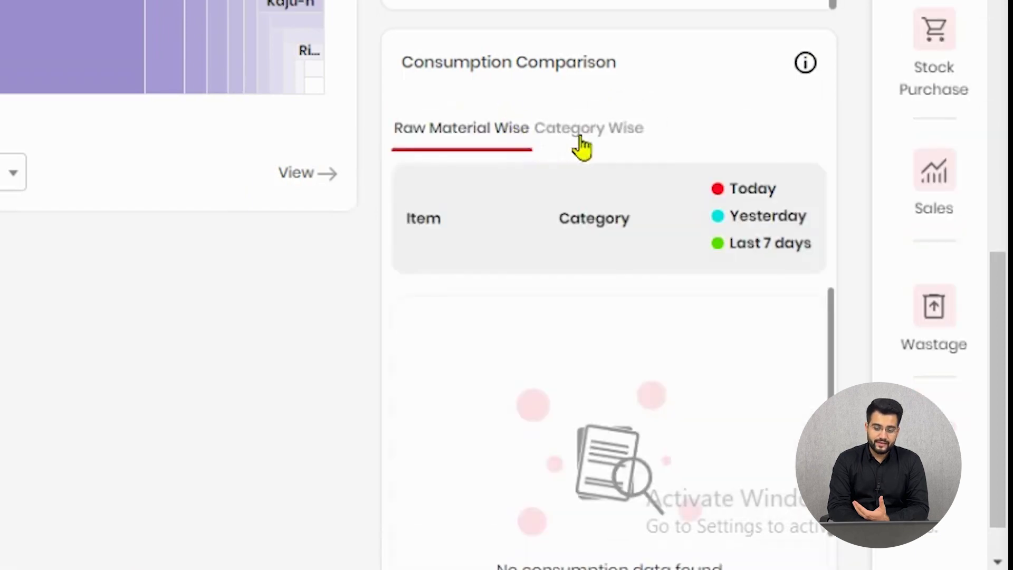
pyautogui.click(581, 138)
# Browse the Select Category list and close it without choosing a category
pyautogui.click(745, 138)
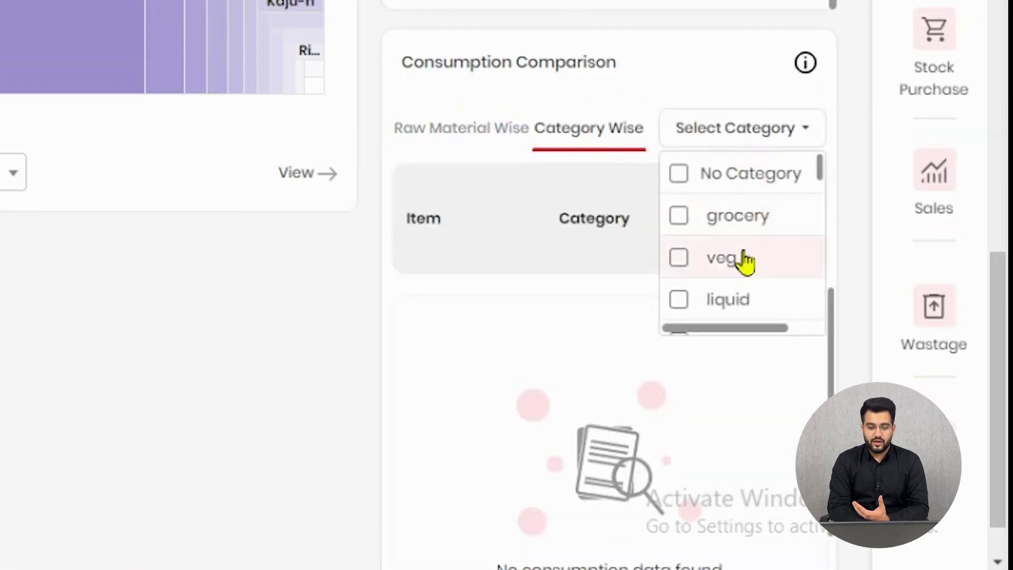
pyautogui.scroll(-6, 746, 260)
pyautogui.click(701, 398)
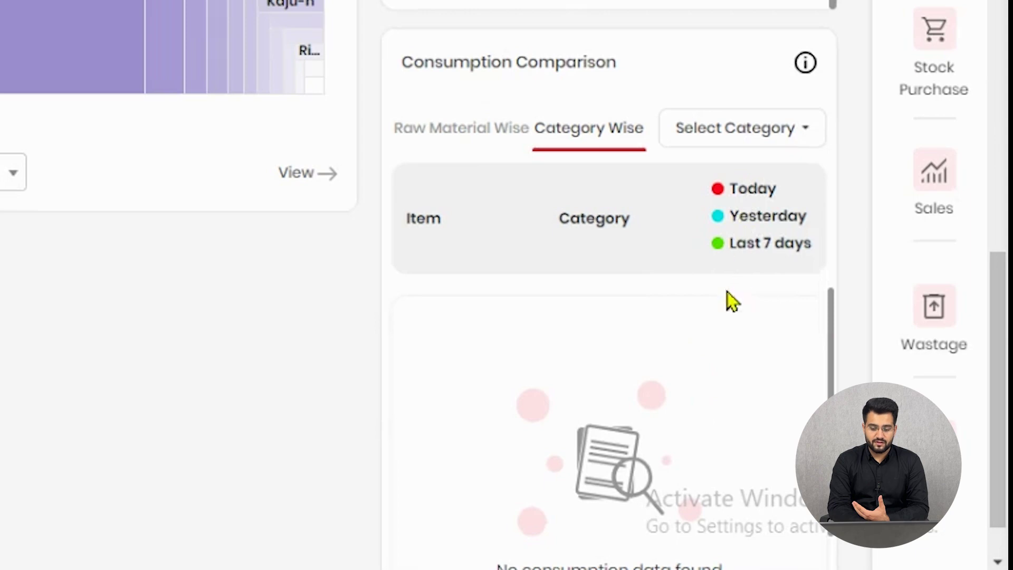
pyautogui.scroll(-1, 730, 302)
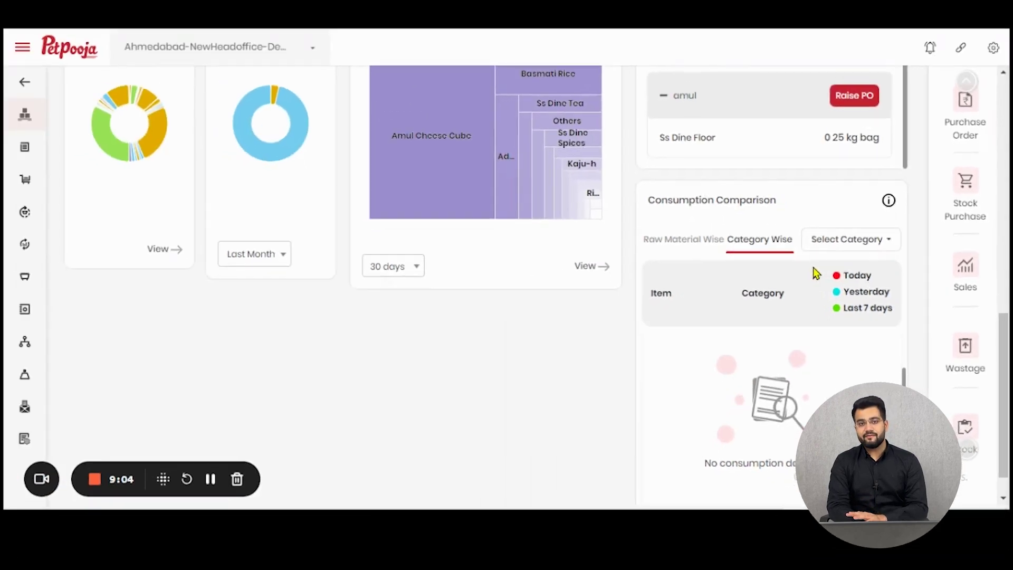
pyautogui.scroll(10, 770, 294)
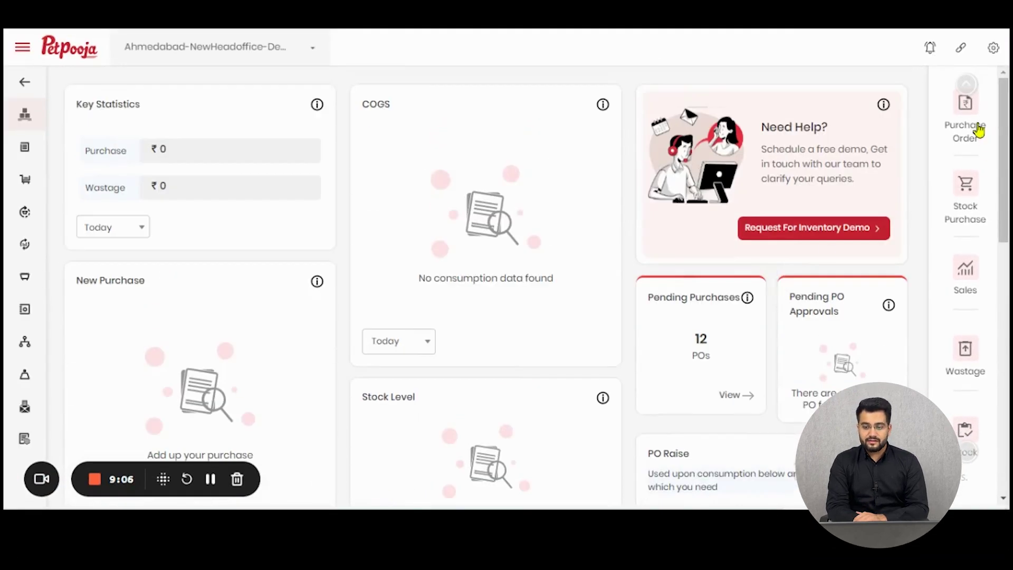
pyautogui.scroll(-10, 970, 173)
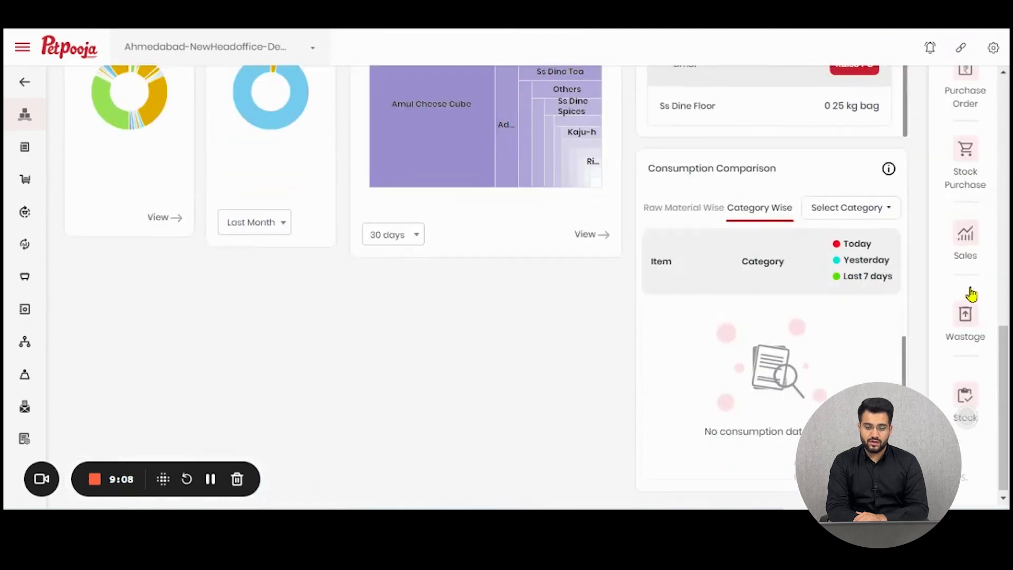
pyautogui.moveTo(46, 154)
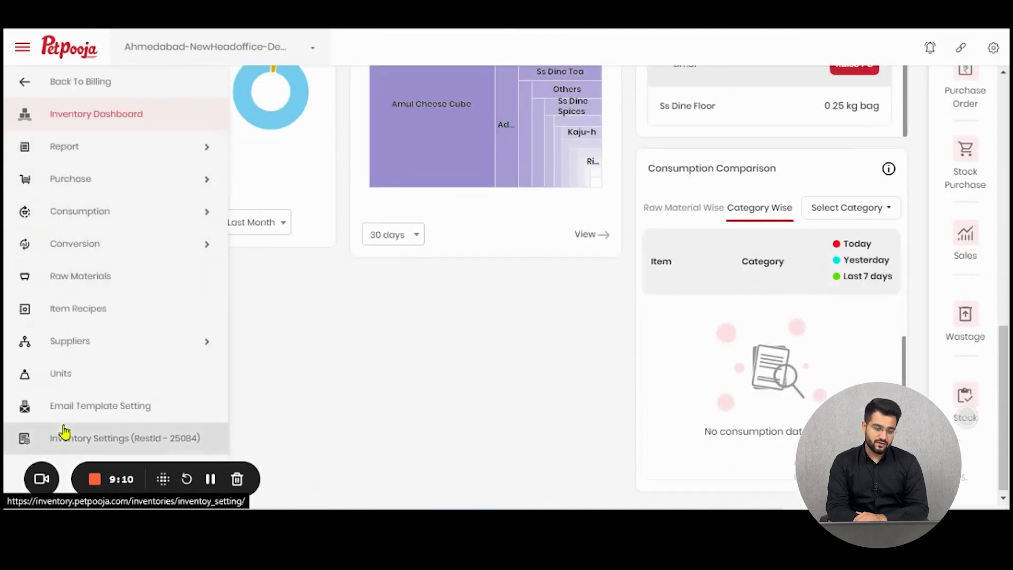
pyautogui.scroll(-3, 966, 422)
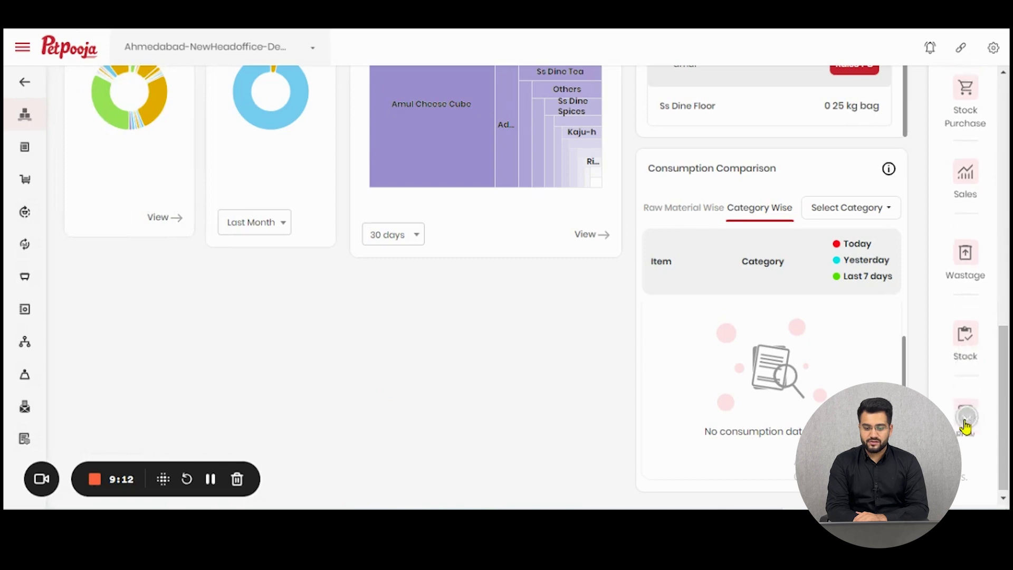
pyautogui.click(969, 419)
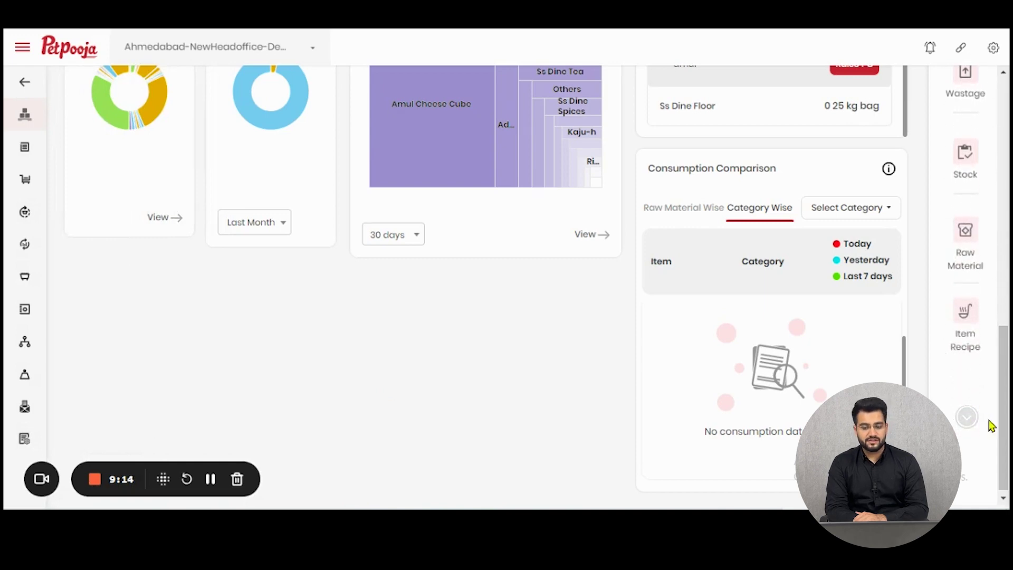
pyautogui.scroll(5, 375, 328)
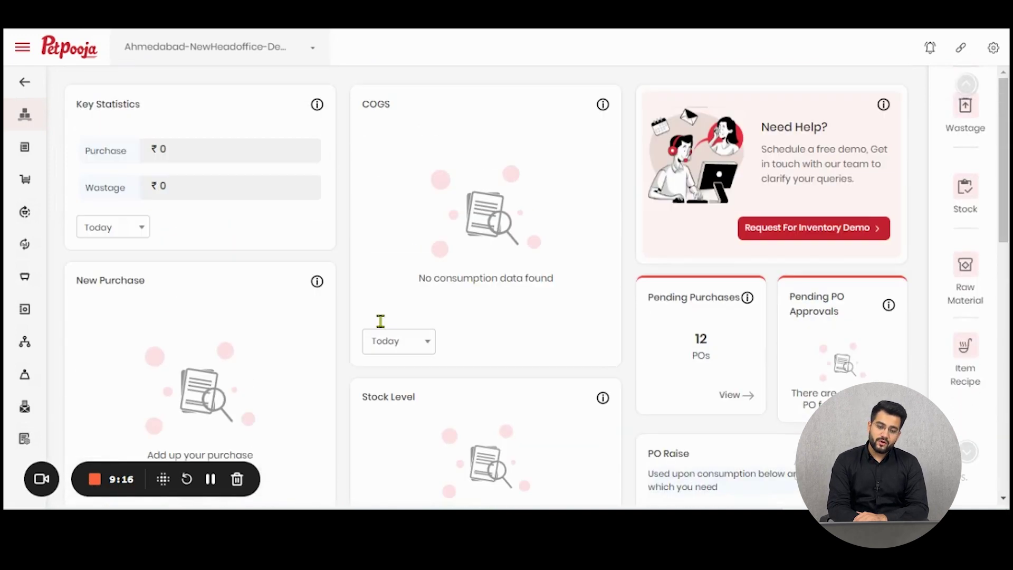